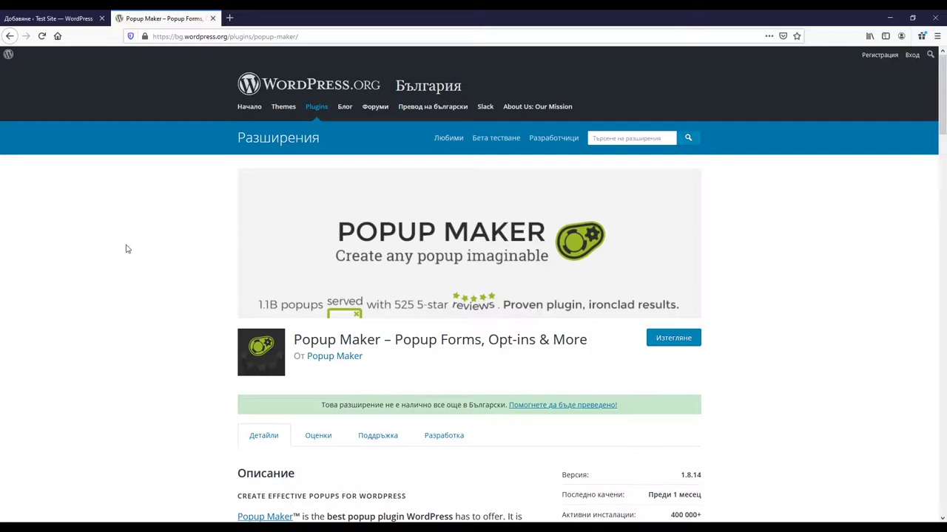
Activate the Popup Maker plugin by Popup Maker from the plugin search results and open its popup list
click(74, 18)
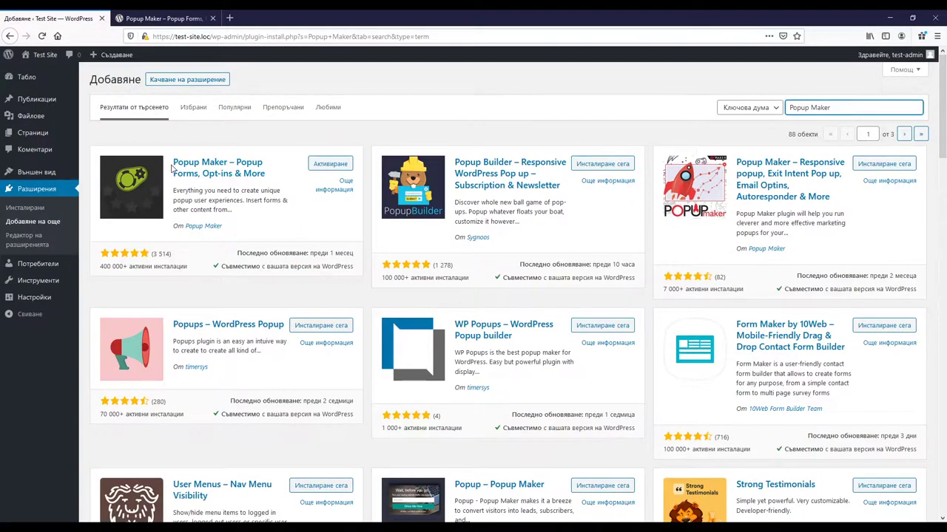
click(323, 168)
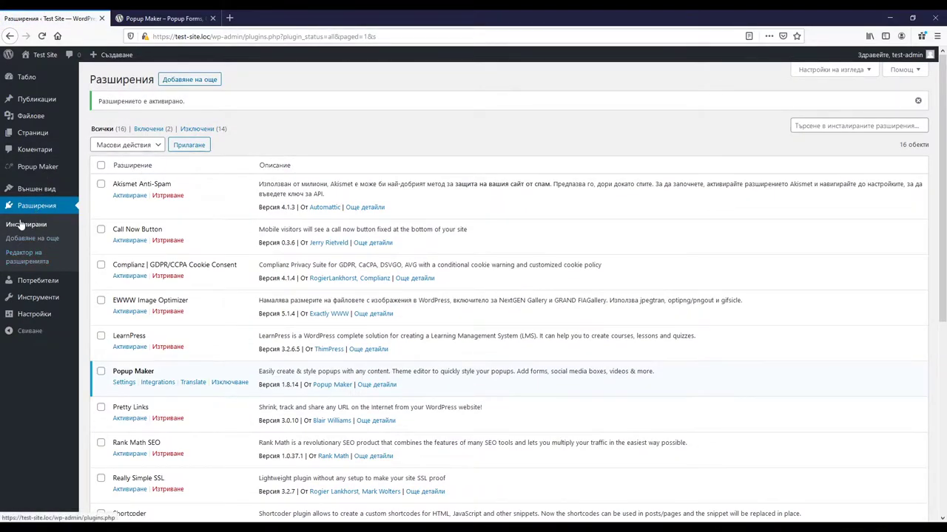
click(30, 169)
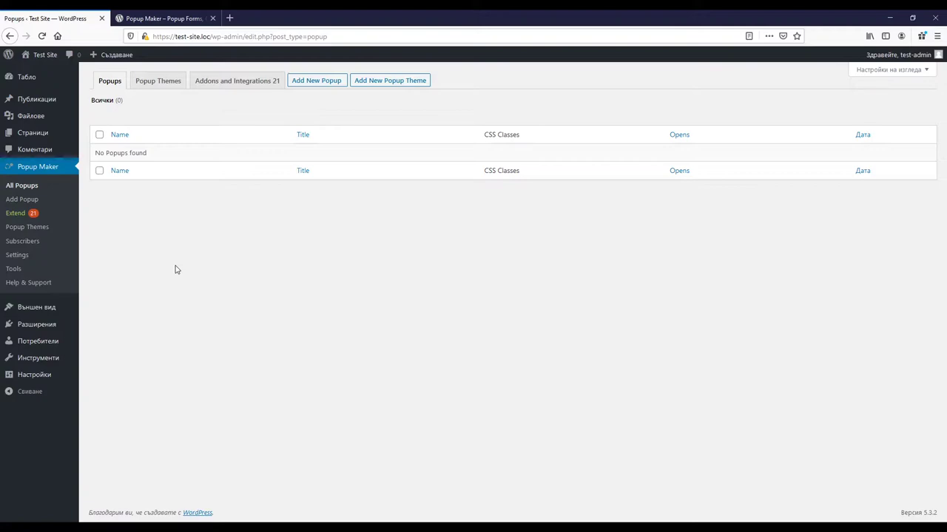
Examine the Cutting Edge popup theme's settings for overlay, container background, border and drop shadow, title, content and close button
click(144, 86)
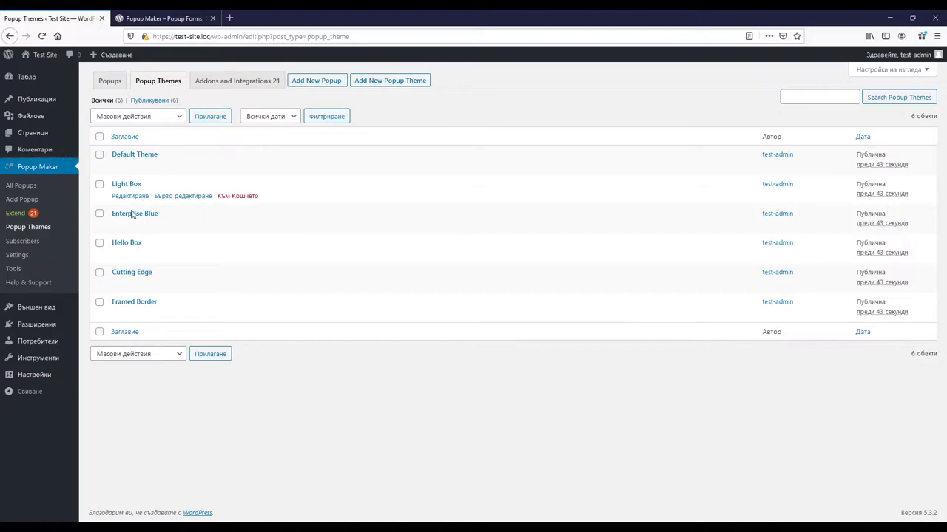
click(124, 274)
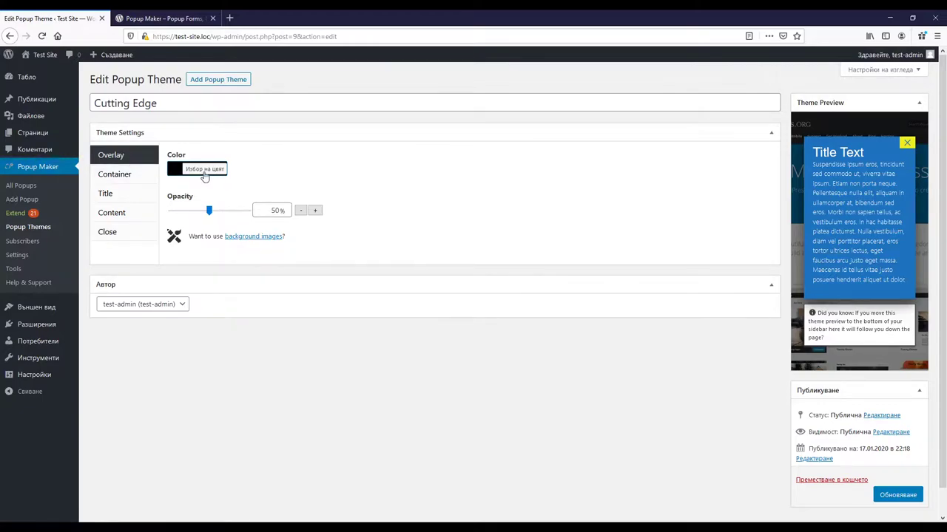
click(124, 175)
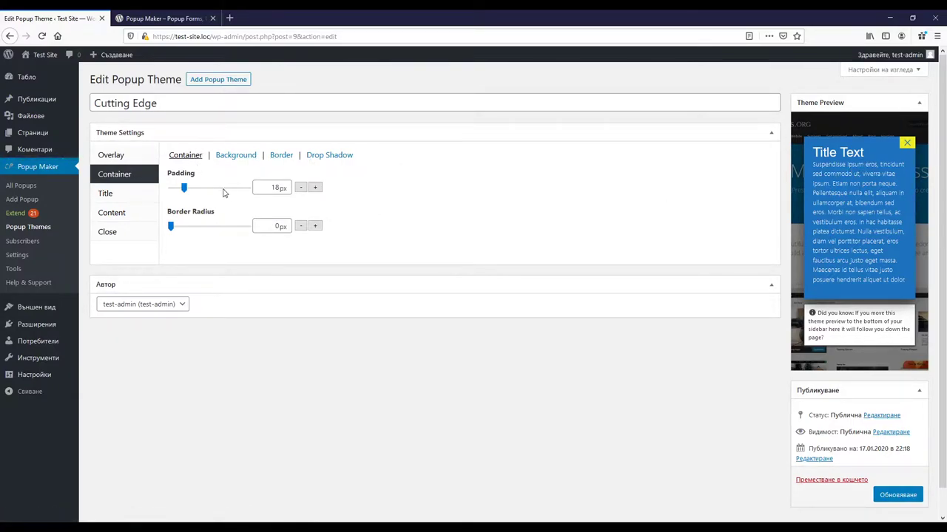
click(237, 156)
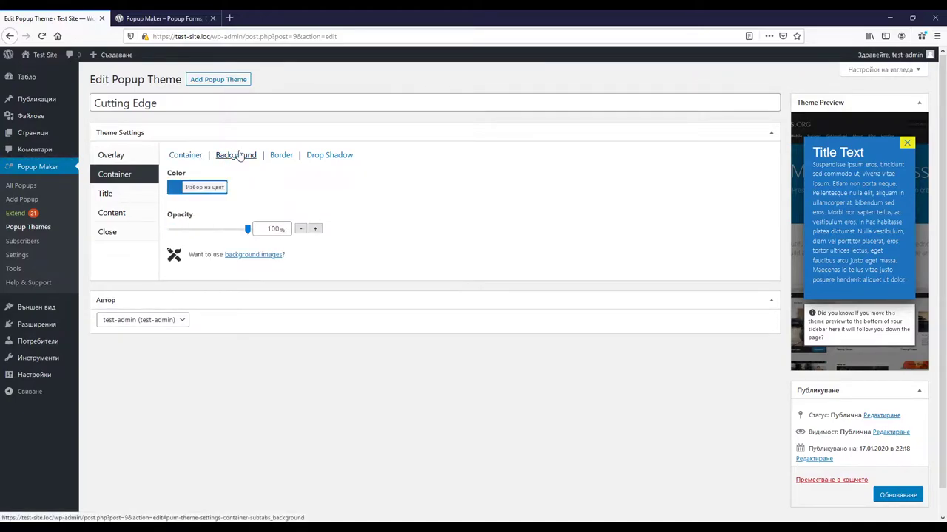
click(283, 158)
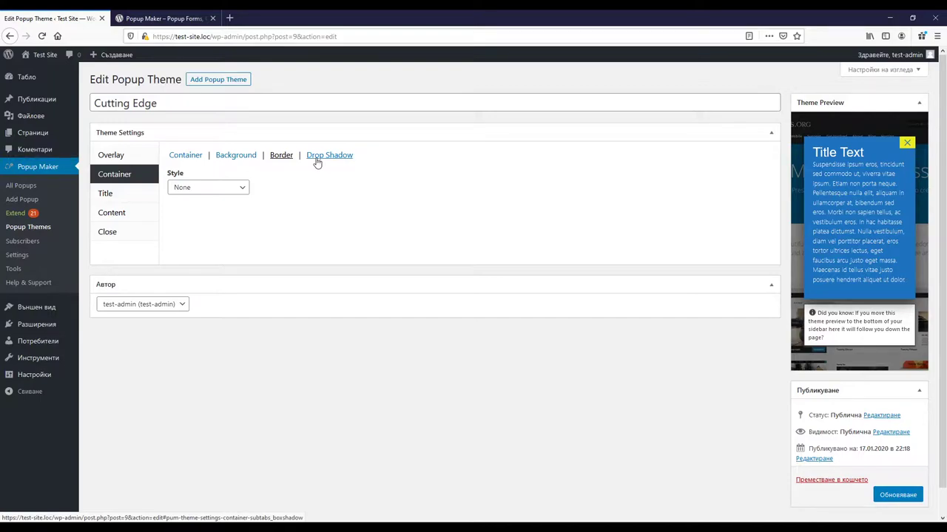
click(316, 157)
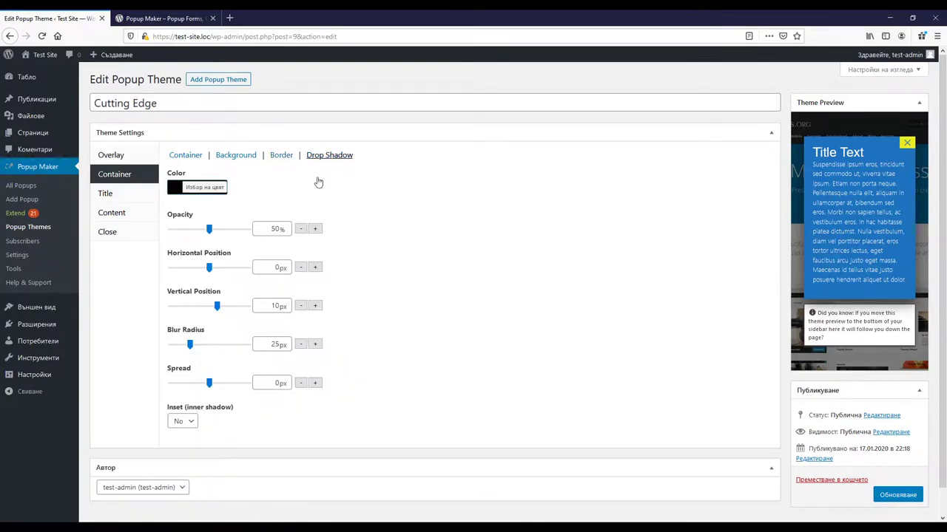
click(105, 195)
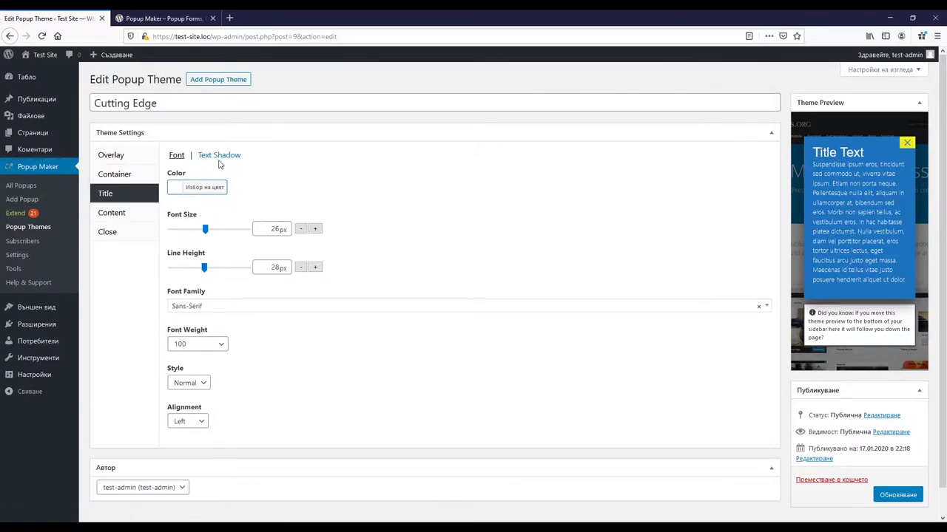
click(114, 212)
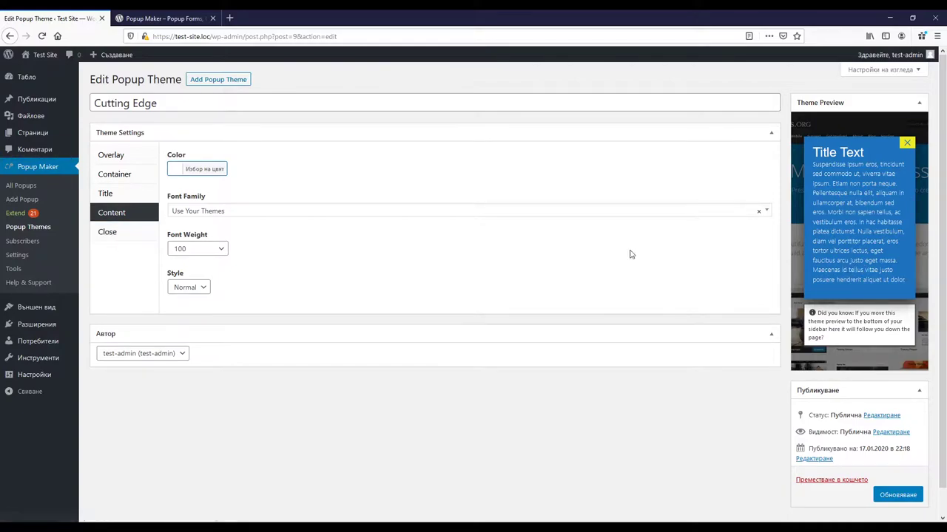
click(125, 232)
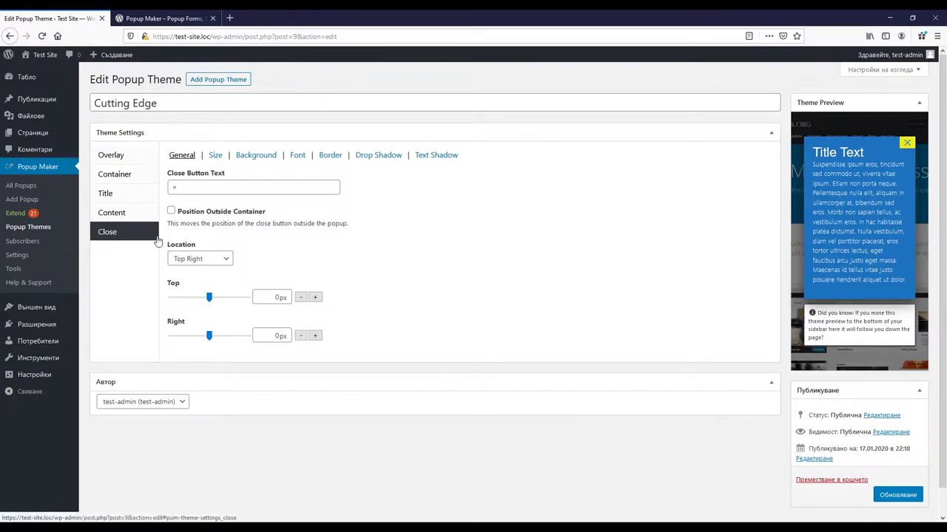
Look over Popup Maker's theme list, popup list, extensions, blank new theme form and subscribers list
click(31, 232)
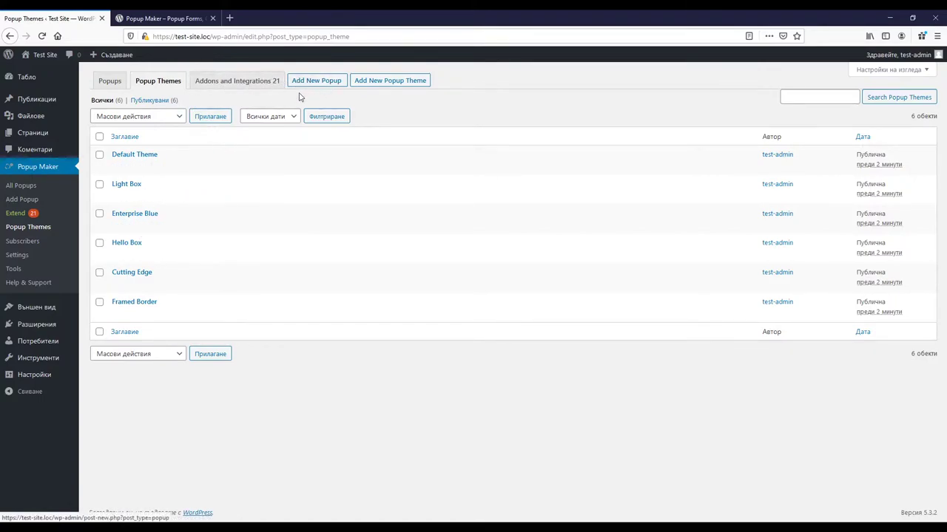
click(21, 187)
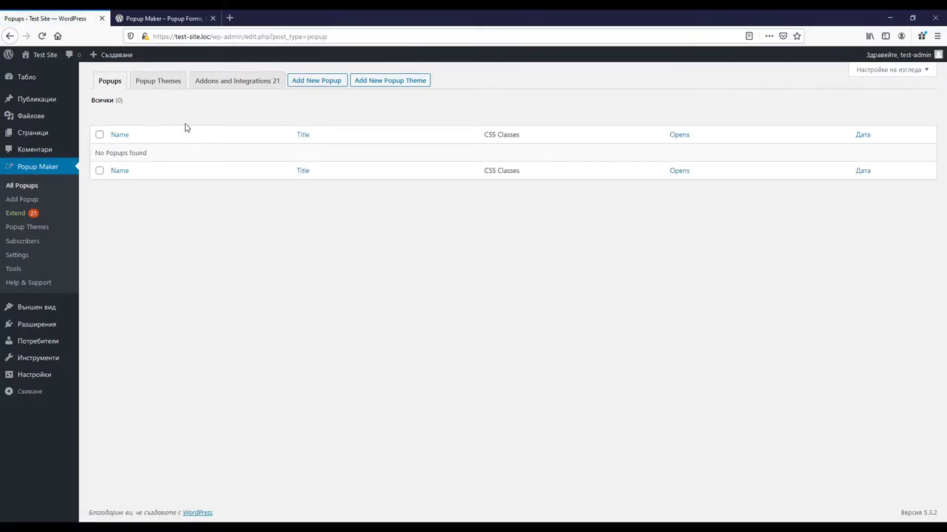
click(215, 86)
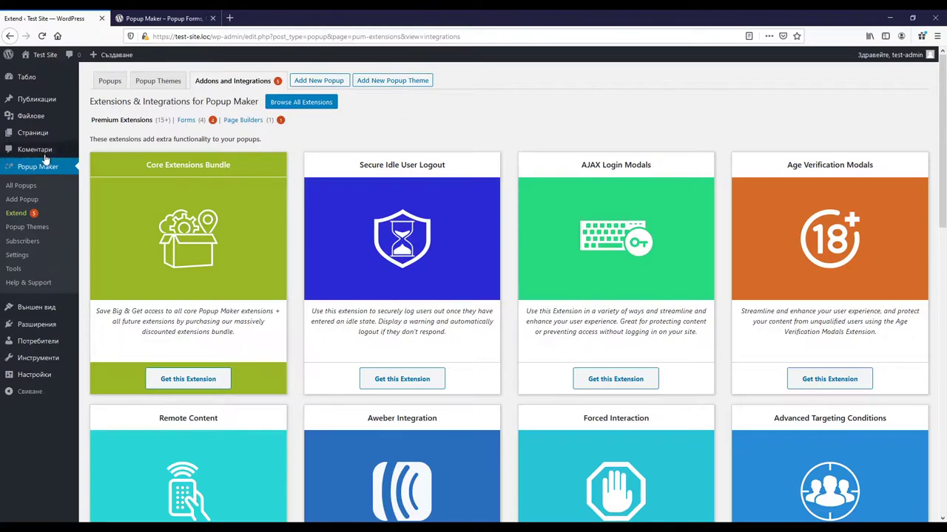
click(21, 186)
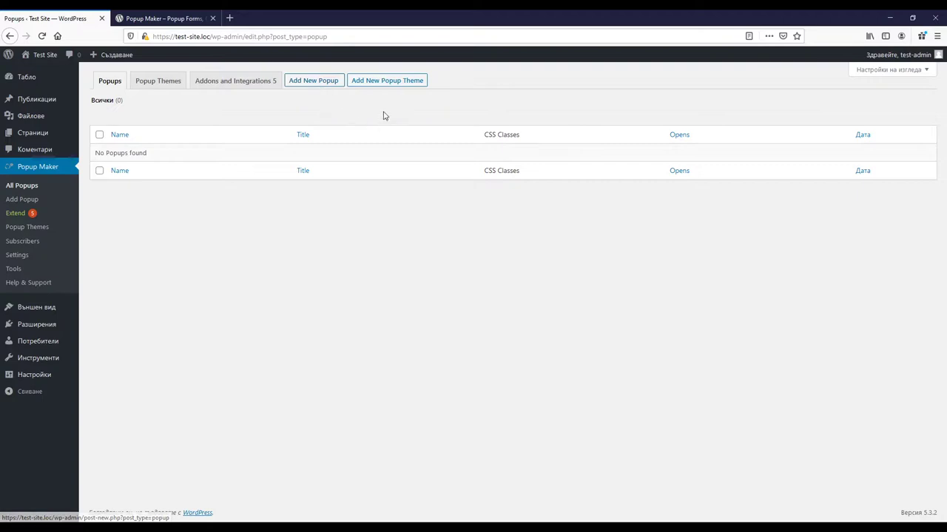
click(393, 83)
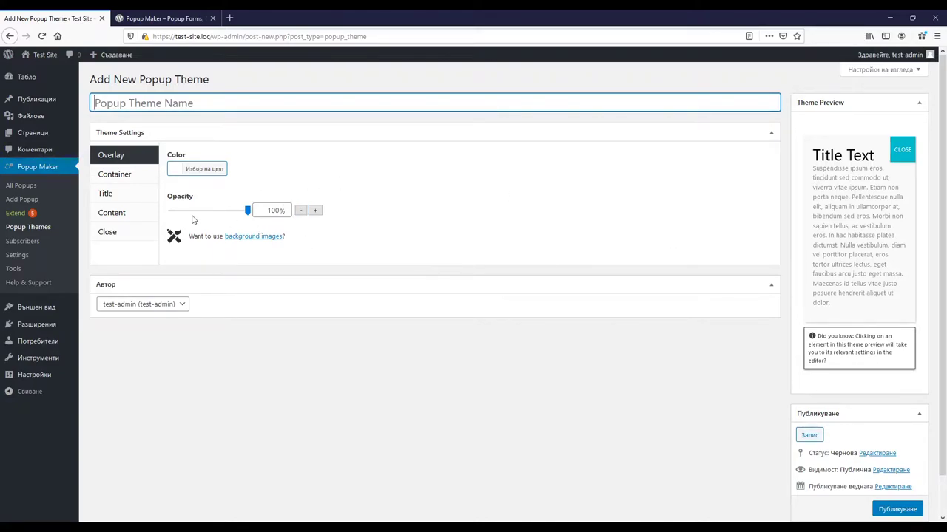
click(14, 244)
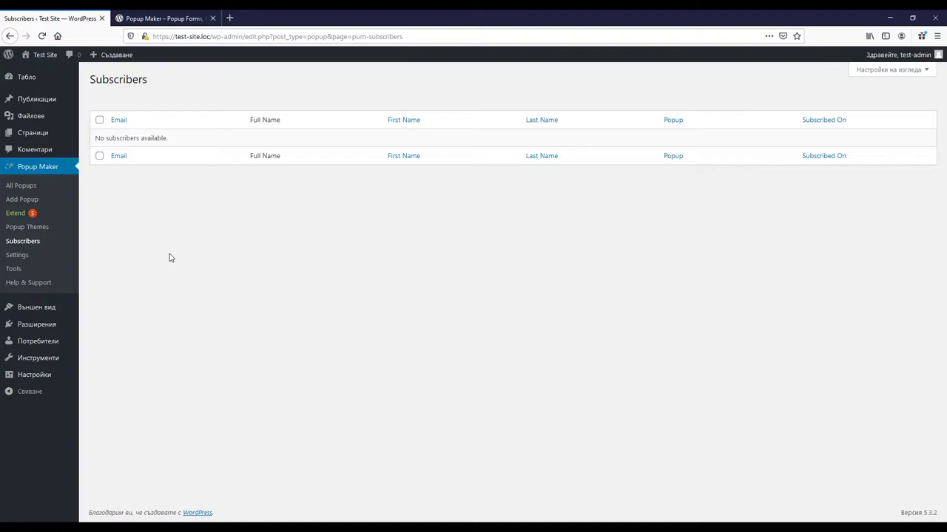
Examine the Popup Maker settings, including the default theme choices, Subscriptions, Privacy with Subscription Forms, and Misc with Assets
click(14, 256)
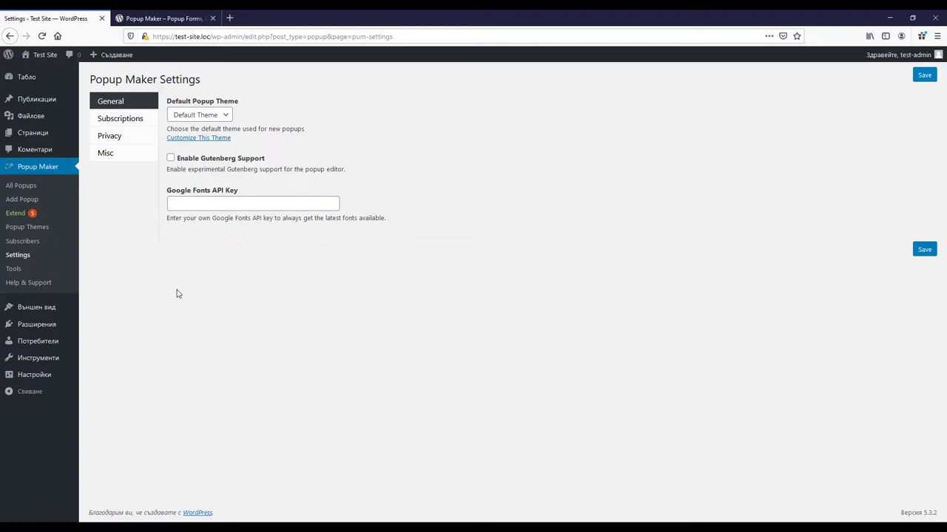
click(228, 120)
click(229, 120)
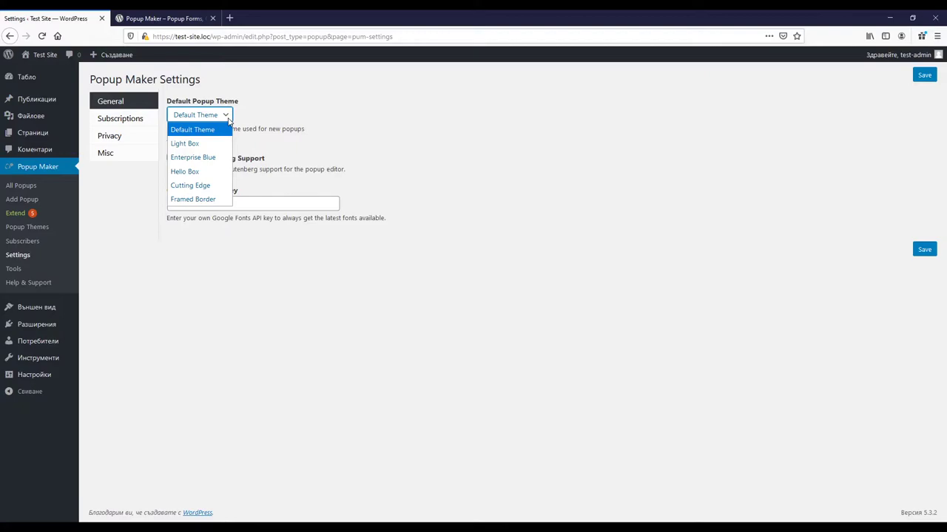
click(228, 121)
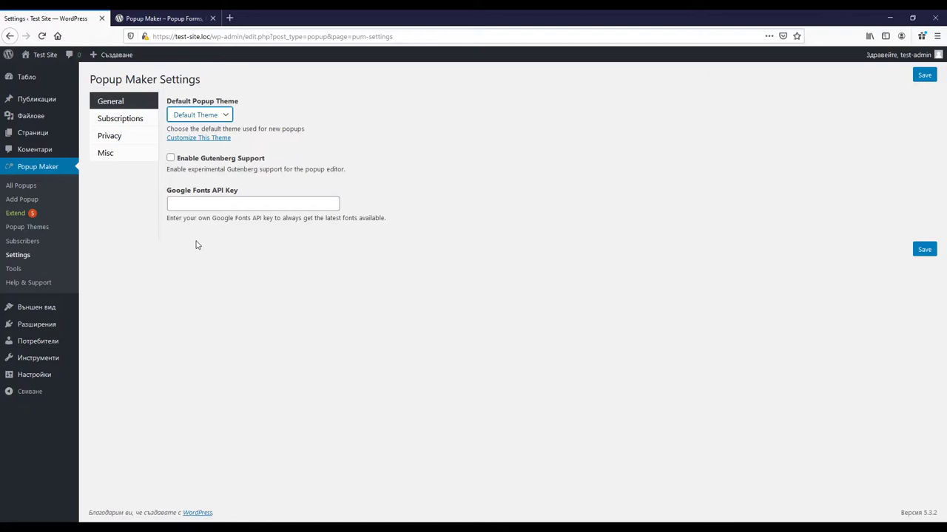
click(107, 122)
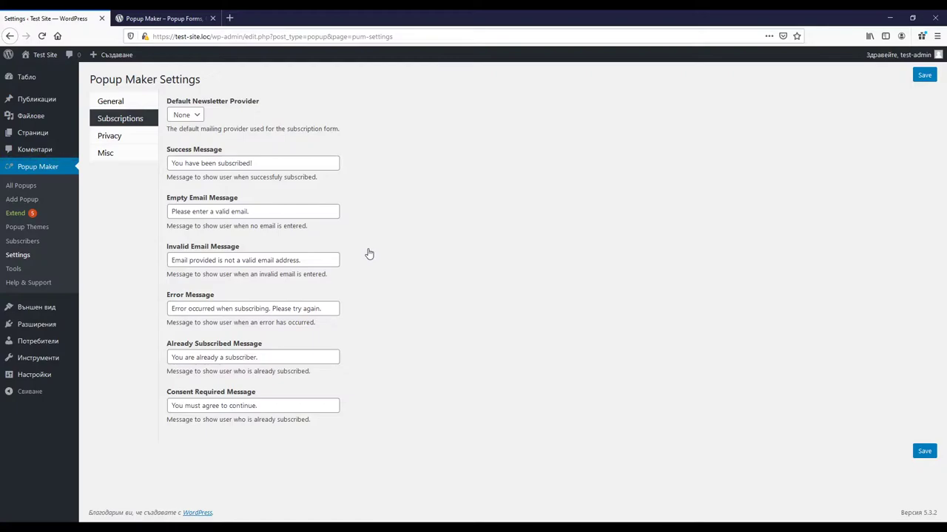
click(126, 140)
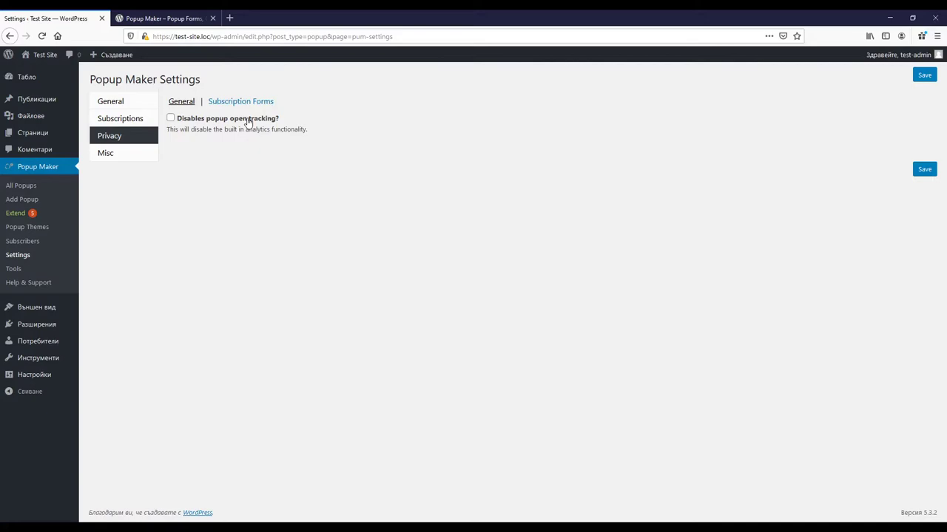
click(215, 101)
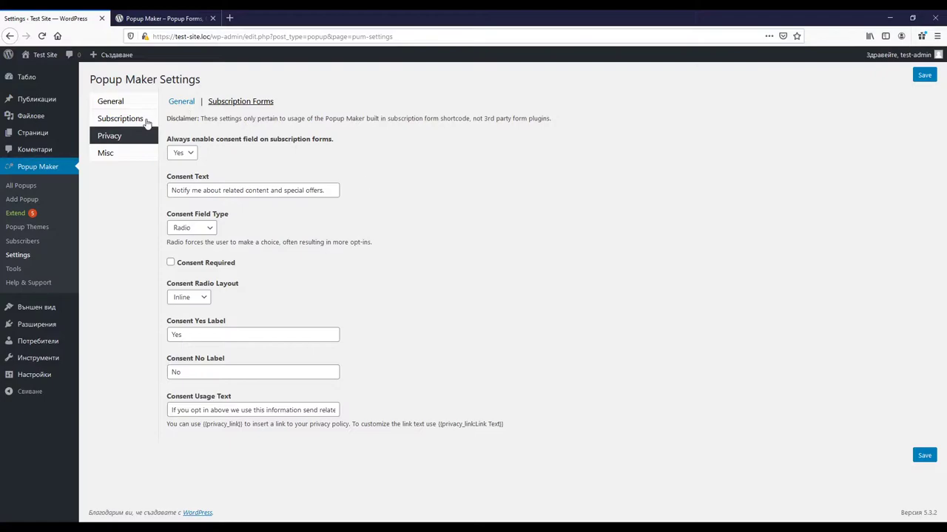
click(118, 152)
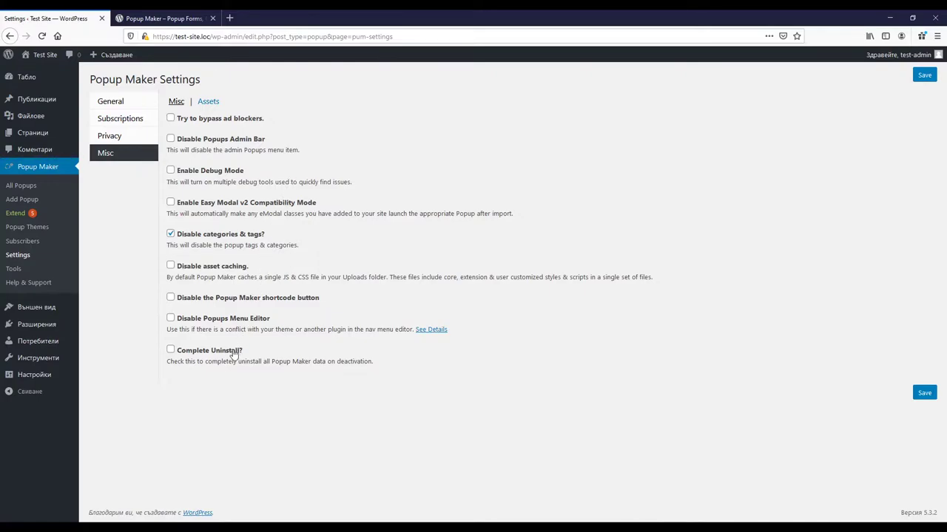
click(208, 101)
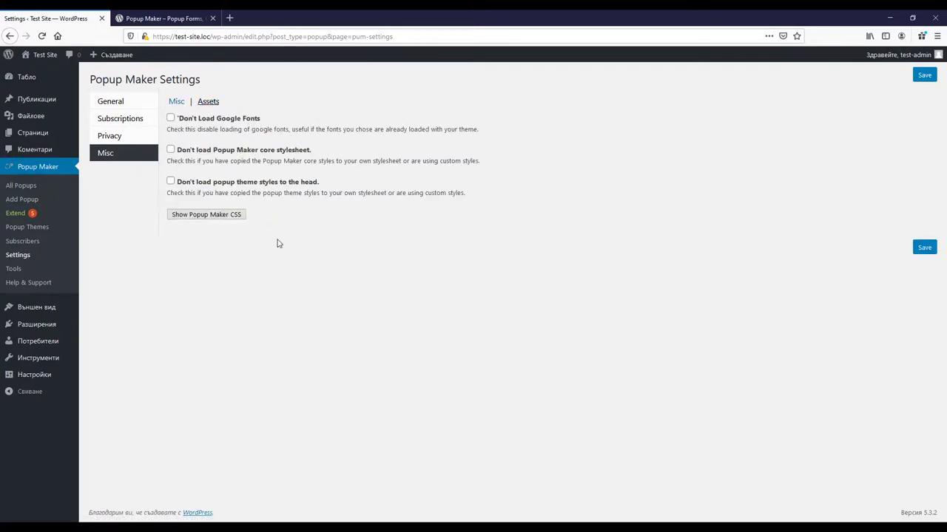
click(176, 102)
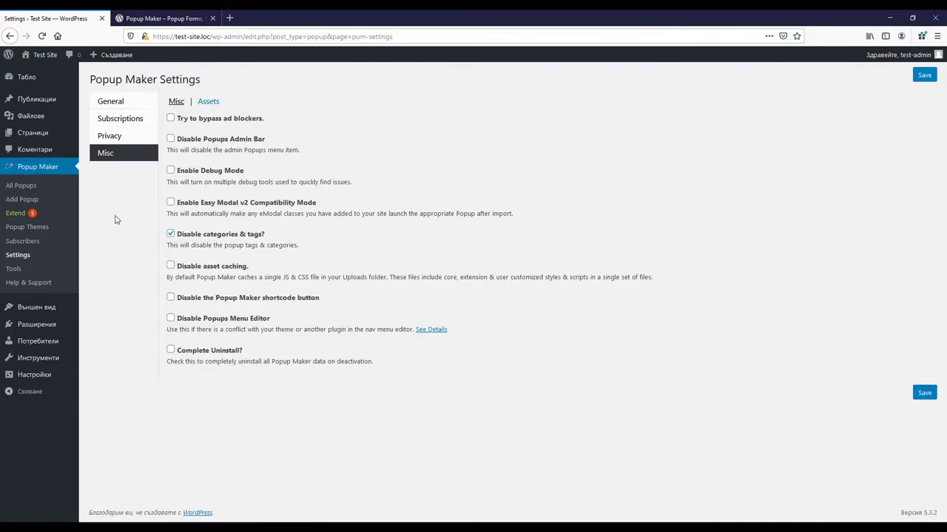
Look over Popup Maker's tools for system info, beta versions and import/export, and its Help & Support page
click(13, 271)
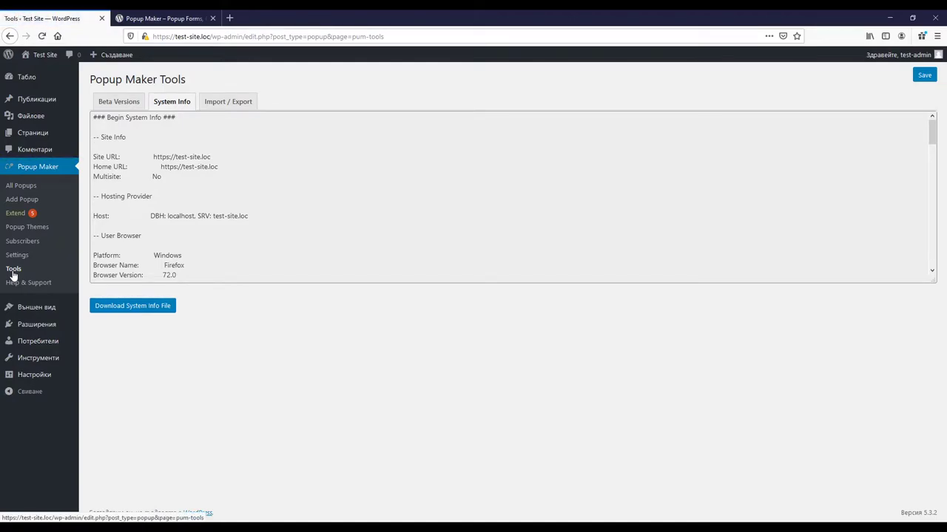
click(128, 109)
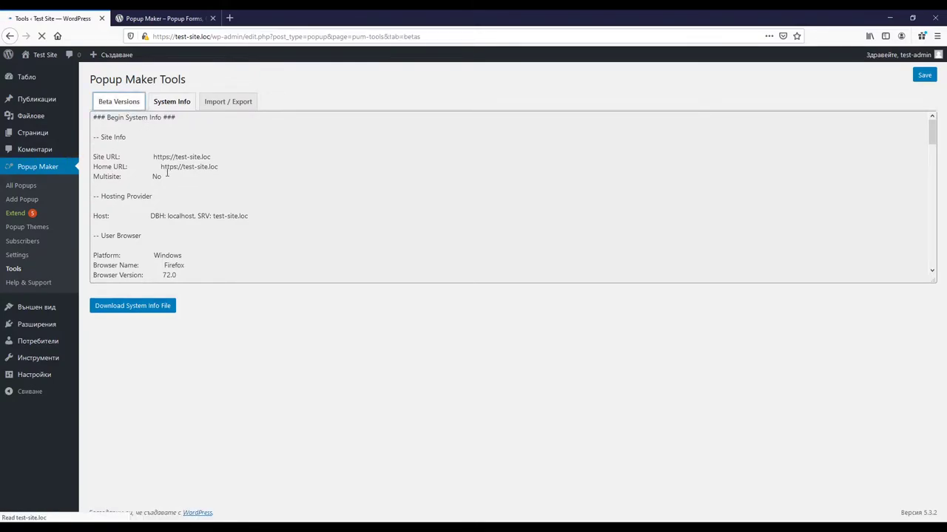
click(219, 106)
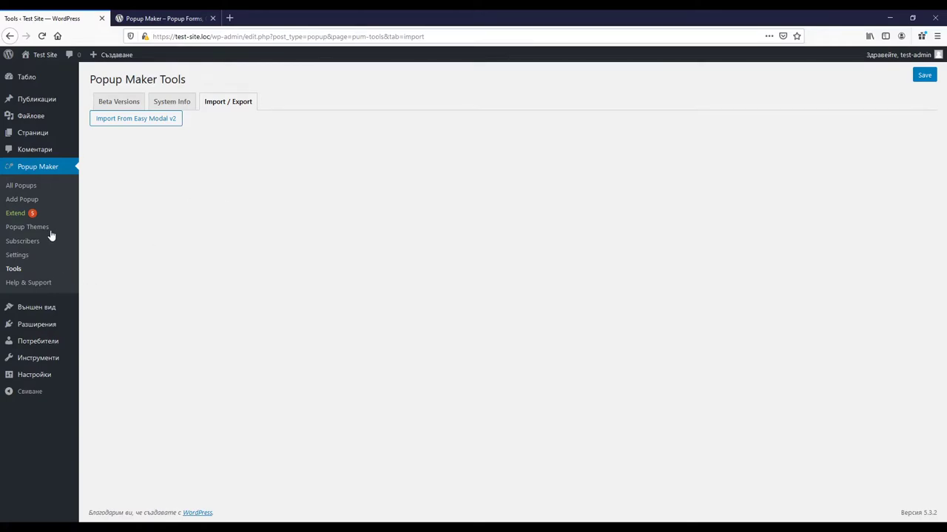
click(32, 285)
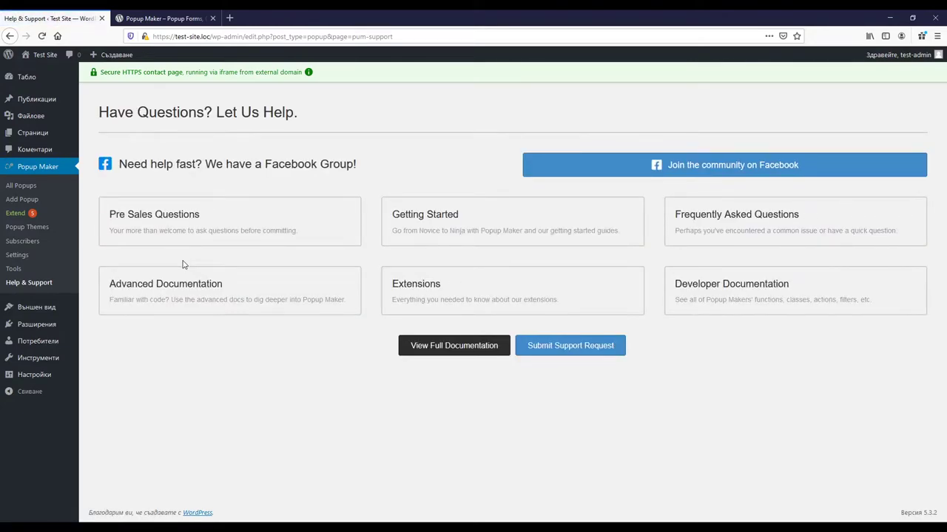
Start a new popup with the name and title "Test" and switch its content area to the visual editor
click(26, 202)
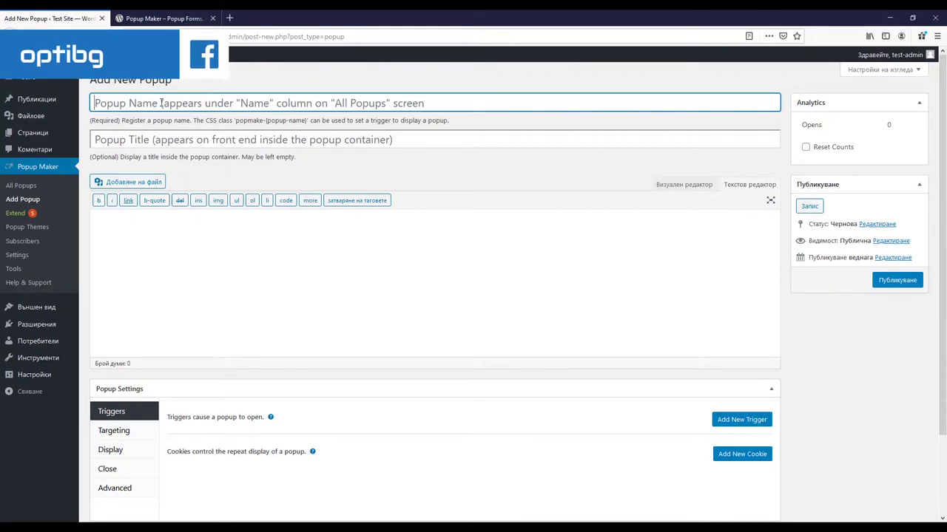
text(Test)
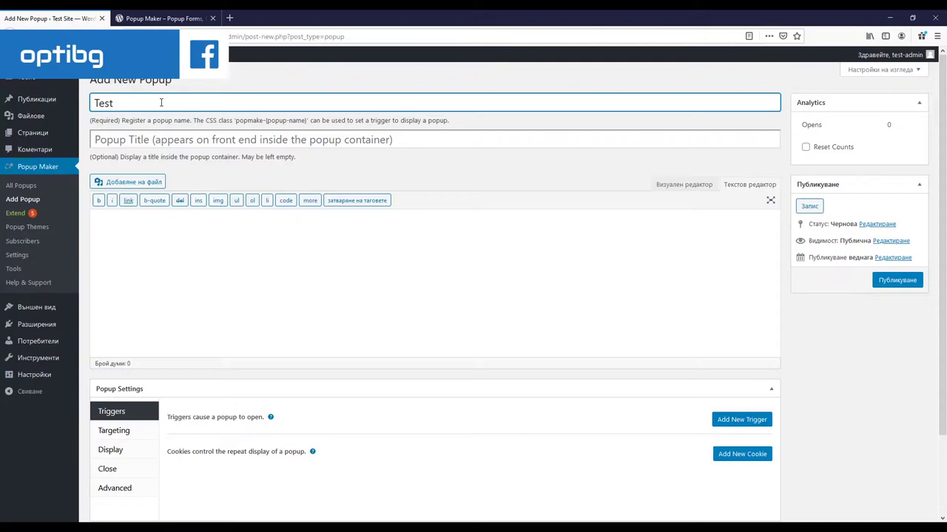
click(165, 142)
text(Test)
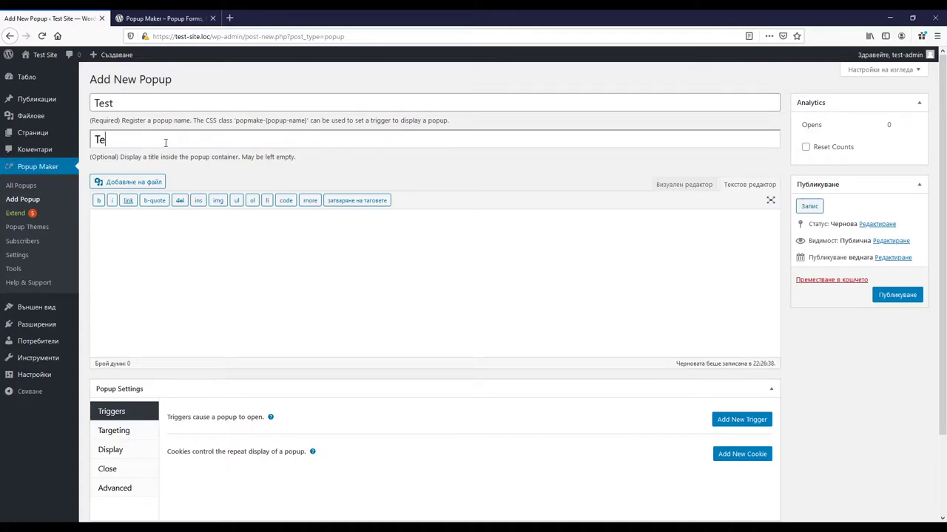
click(260, 249)
click(674, 186)
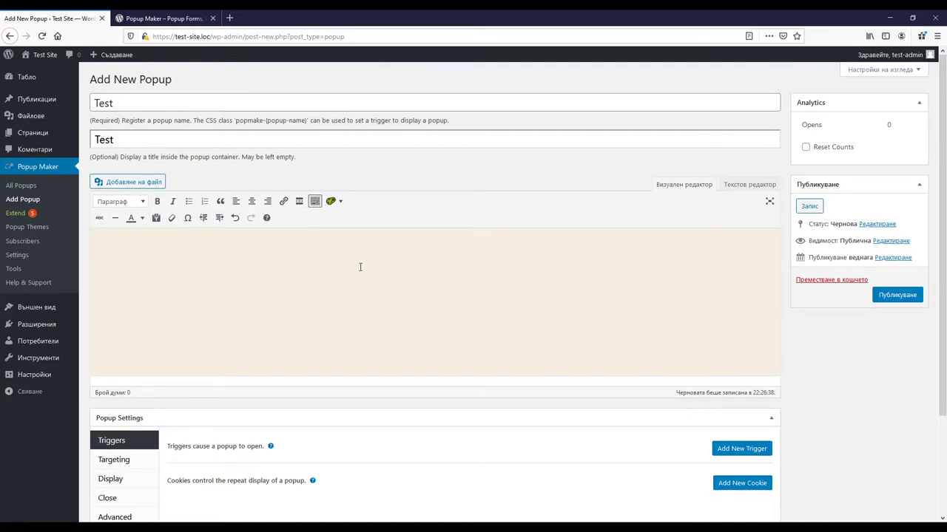
Enter "Test Test Test" as the popup's content
click(340, 203)
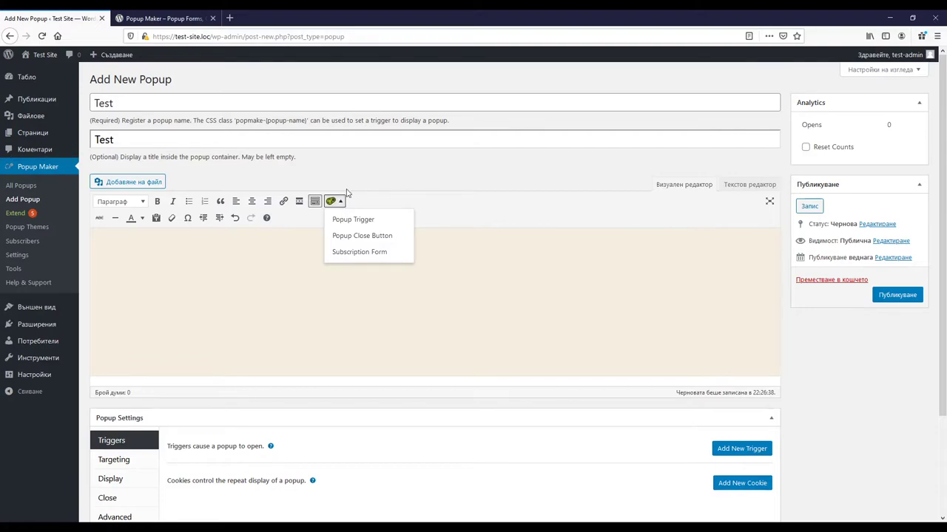
click(237, 270)
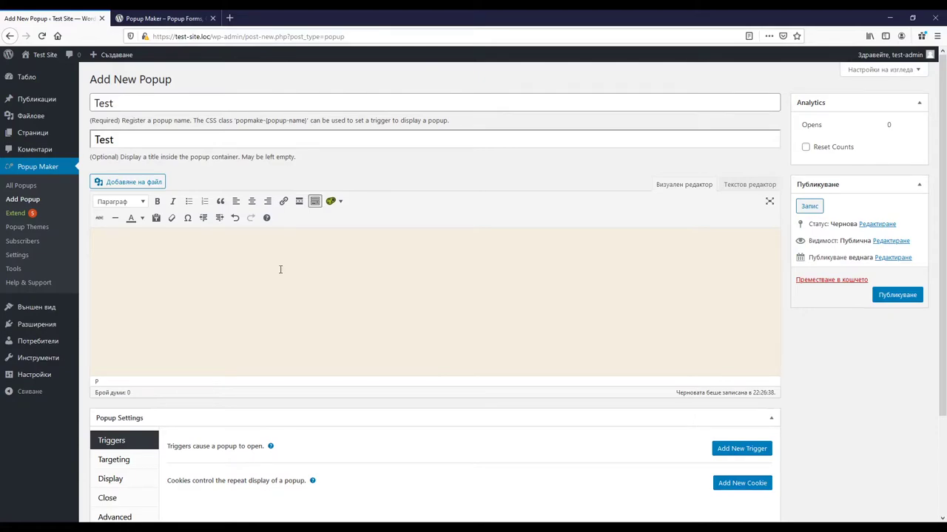
text(Teest Test Test)
key(Home)
key(Right)
key(Delete)
key(End)
Start a new Click Open trigger for the popup without setting up a cookie
scroll(355, 321, down, 3)
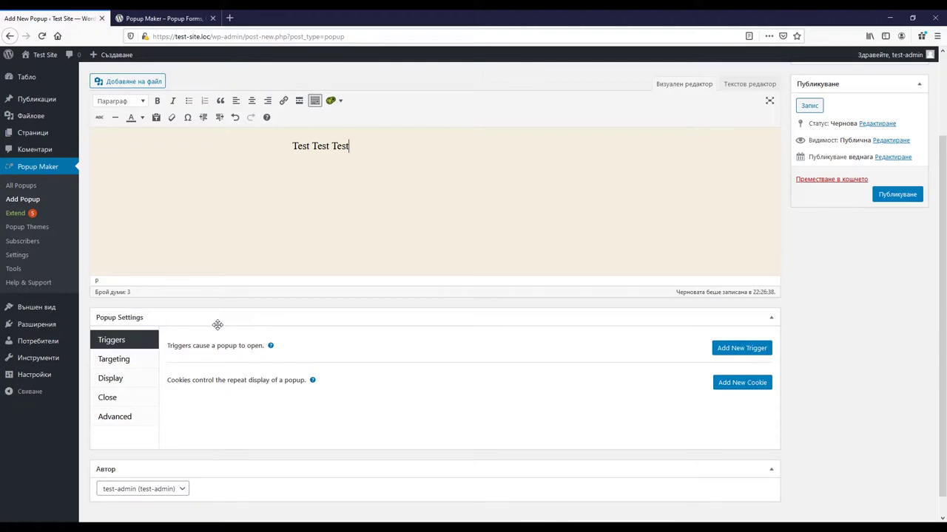
click(720, 352)
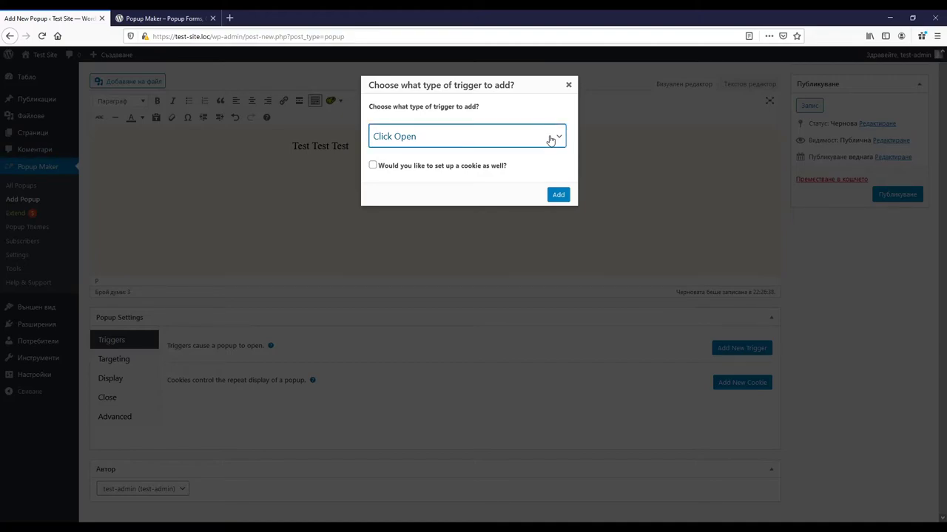
click(550, 140)
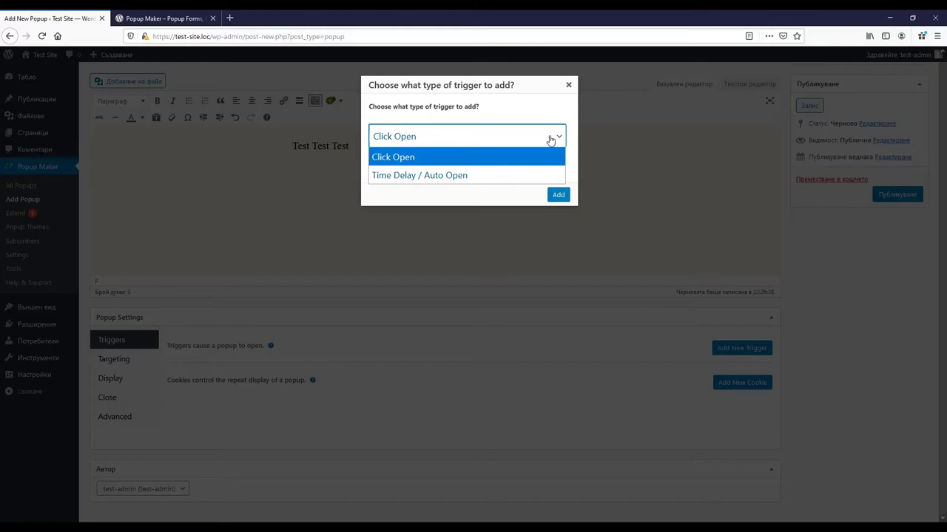
click(465, 158)
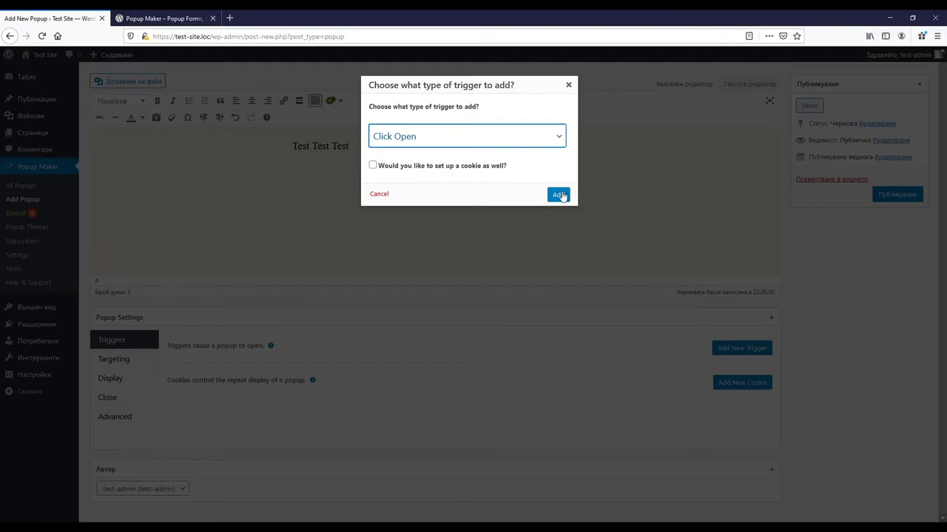
click(559, 198)
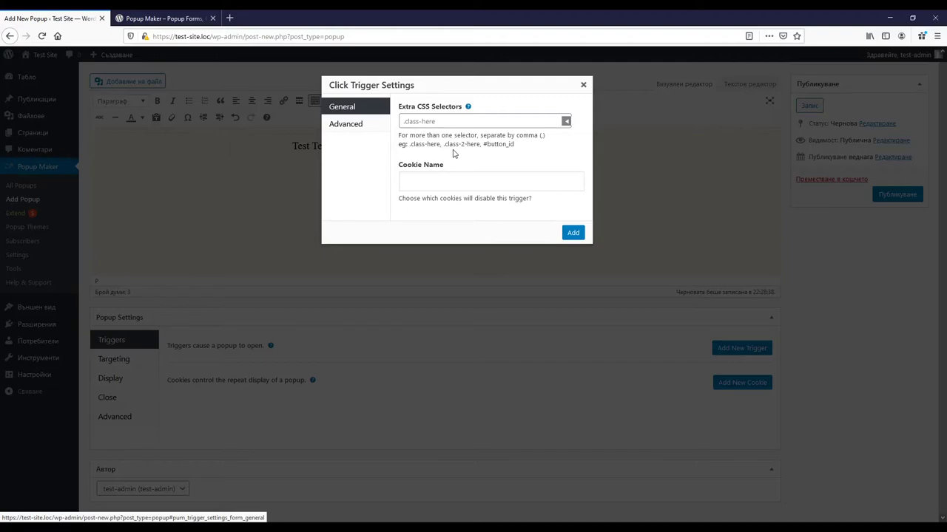
Open the site's front page in a separate tab, copy its web address and return to the click trigger settings
click(227, 18)
click(213, 17)
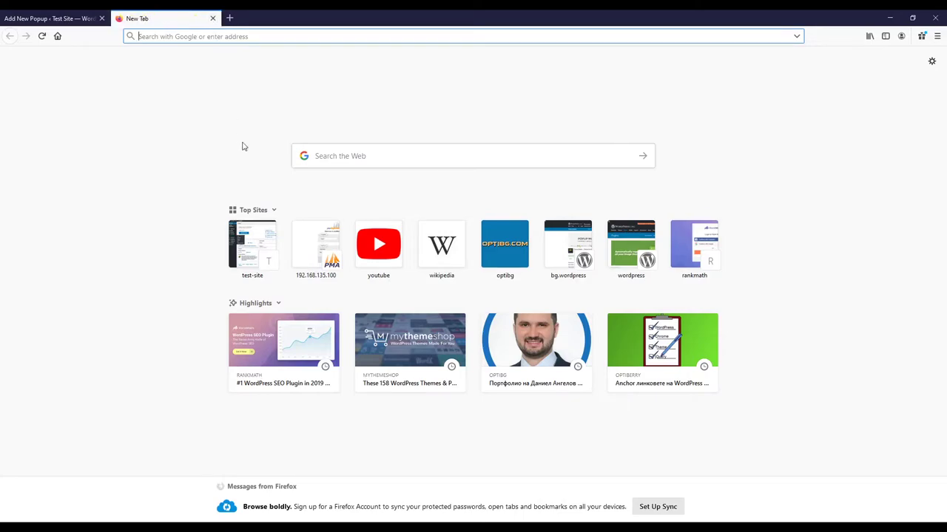
click(245, 254)
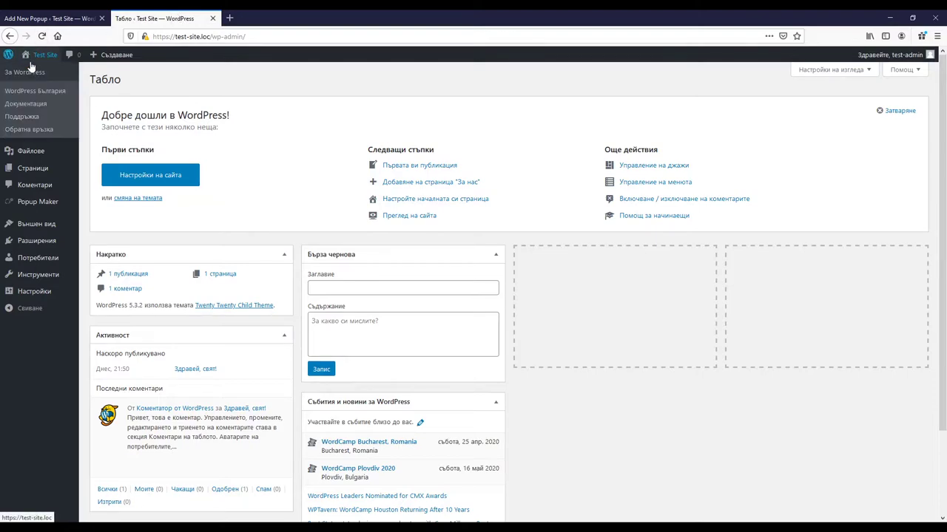
click(43, 64)
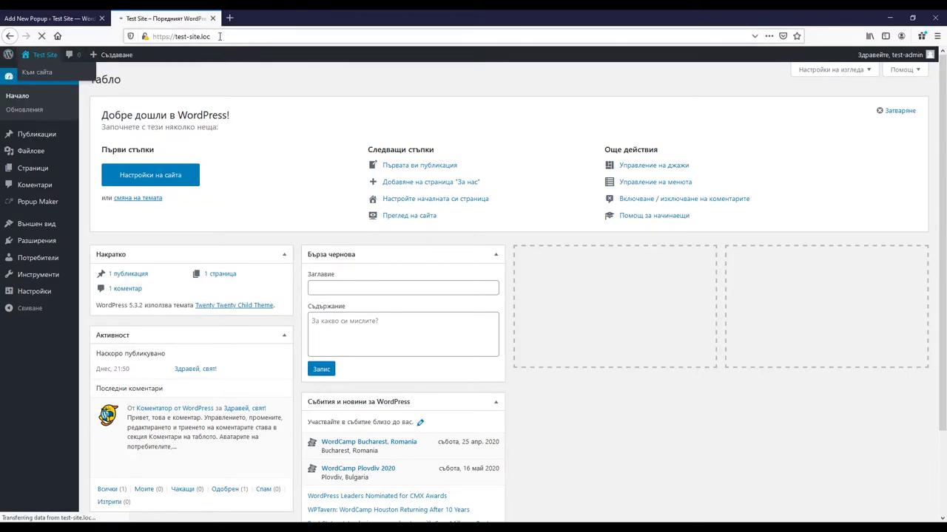
click(146, 37)
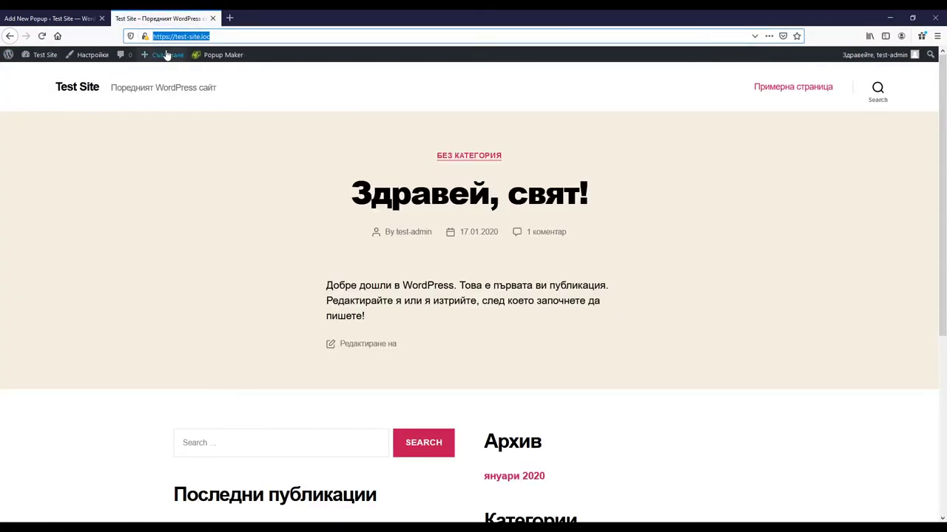
right_click(181, 34)
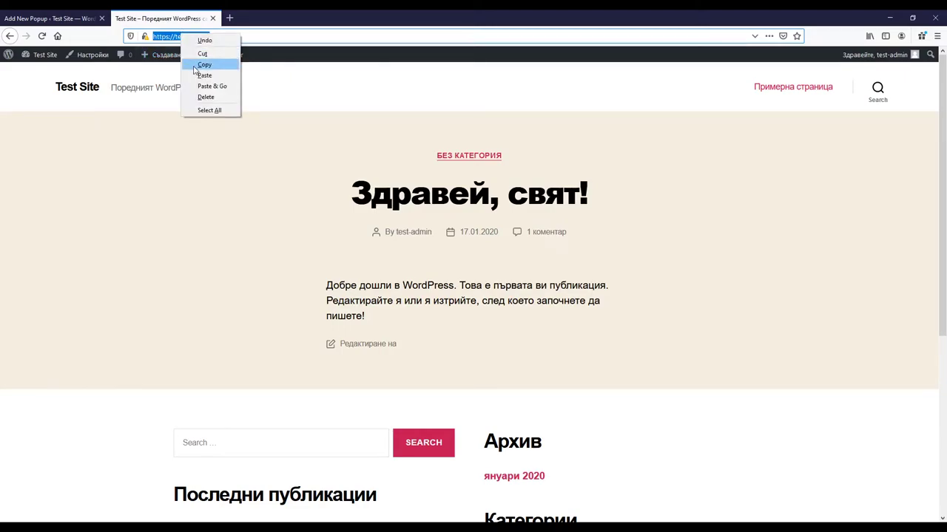
click(200, 65)
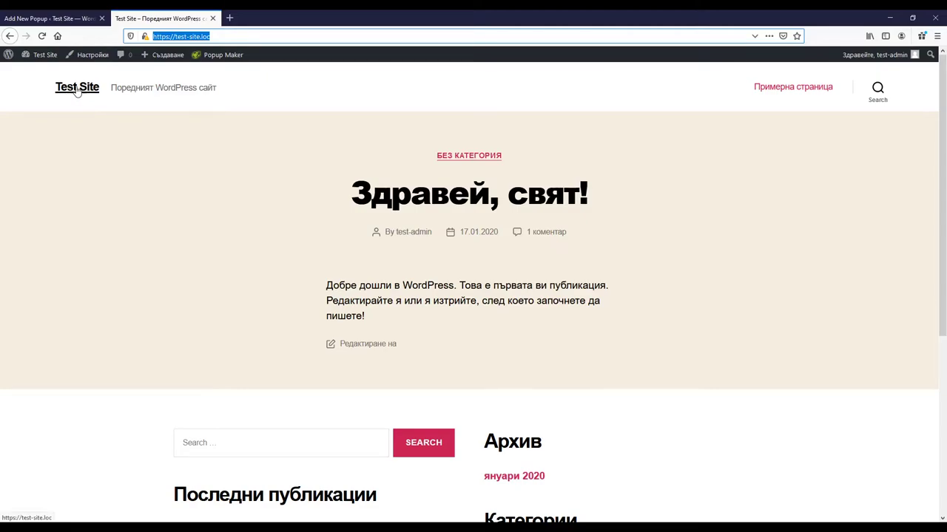
click(81, 18)
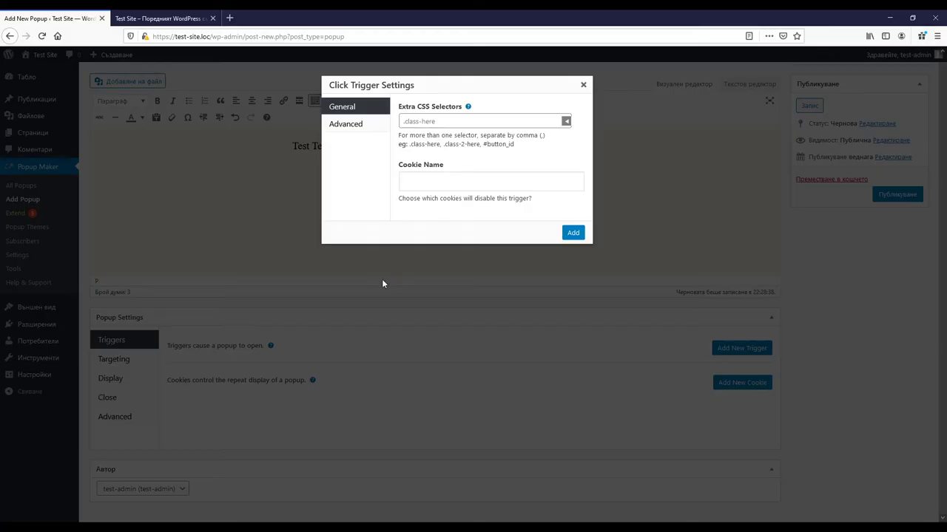
click(566, 122)
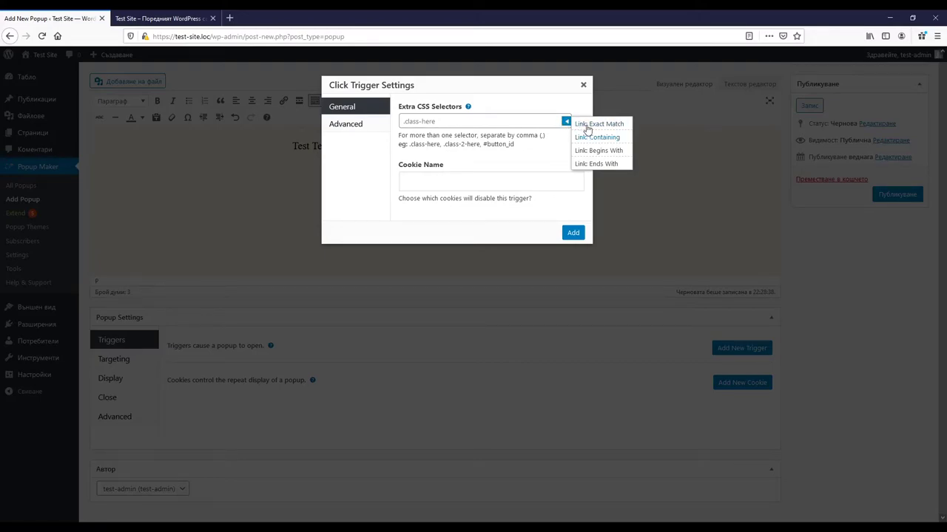
click(599, 124)
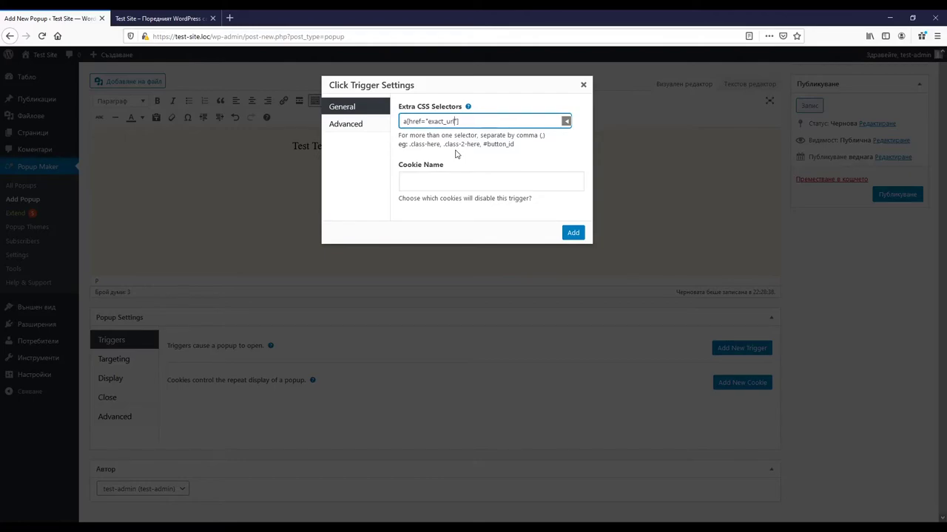
key(shift+Left)
key(shift+Left)
key(shift+Left)
key(shift+Left)
key(shift+Left)
key(shift+Left)
key(shift+Left)
key(shift+Left)
key(shift+Left)
key(BackSpace)
key(ctrl+v)
Check the trigger's advanced option, add the trigger to the popup and publish the popup
click(356, 125)
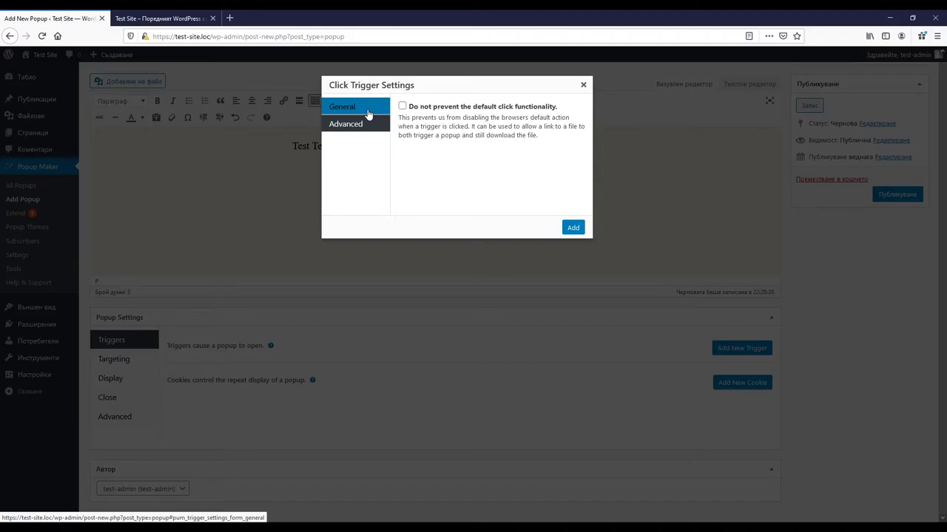
click(368, 113)
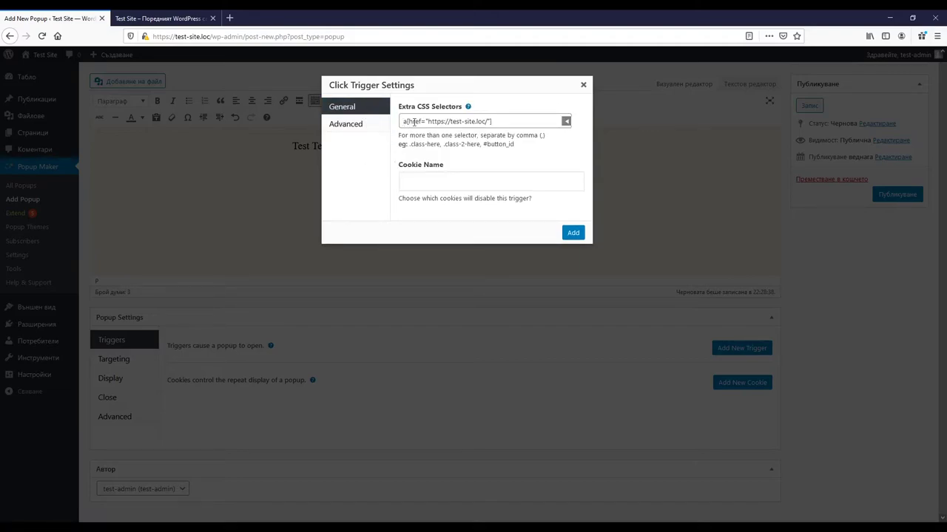
click(574, 233)
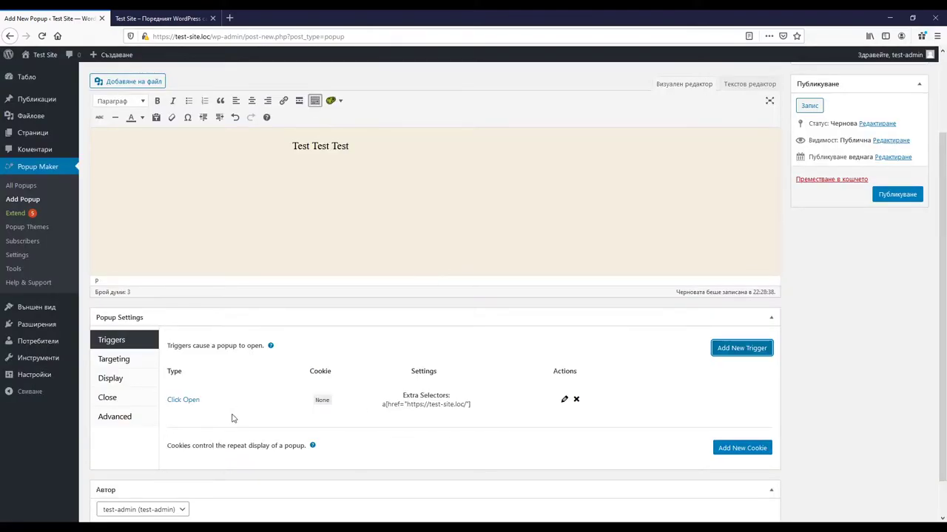
click(890, 198)
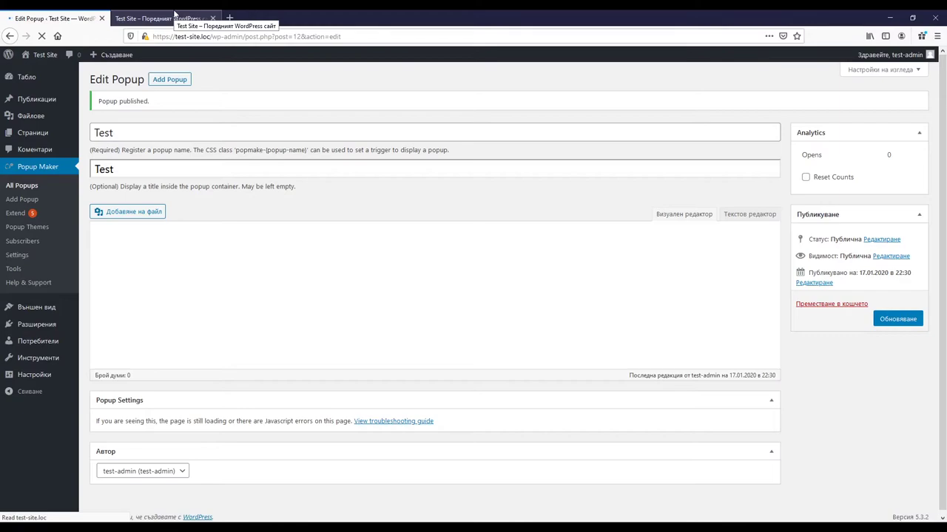
Test the popup on the reloaded front page by opening it from the site title and closing it twice, then close that tab
click(175, 15)
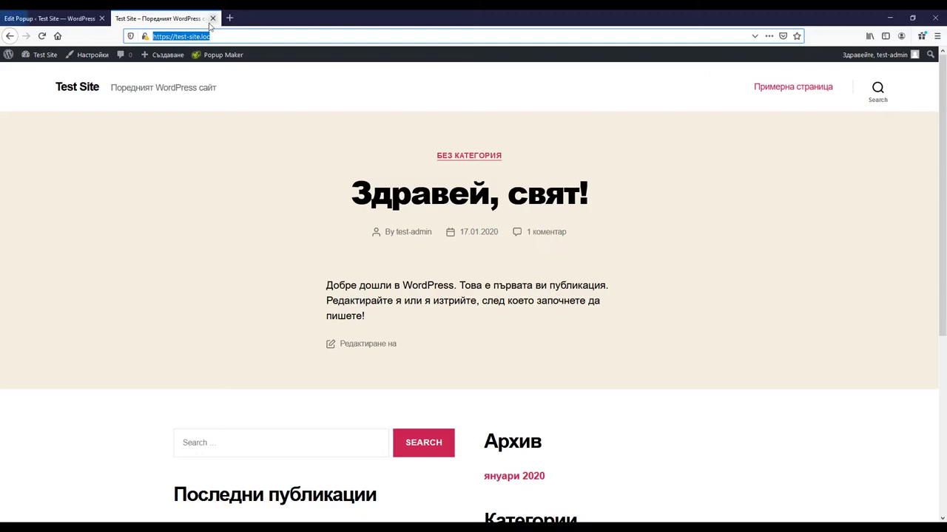
click(42, 36)
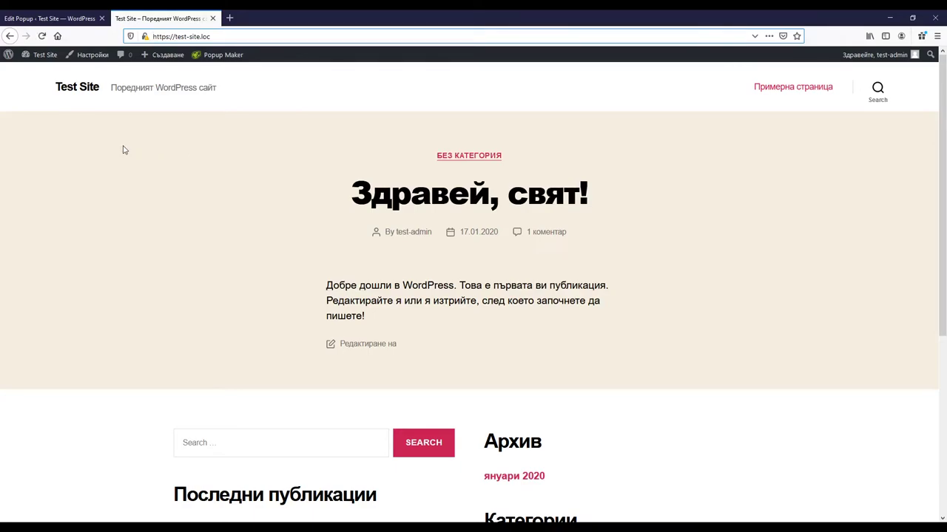
click(74, 92)
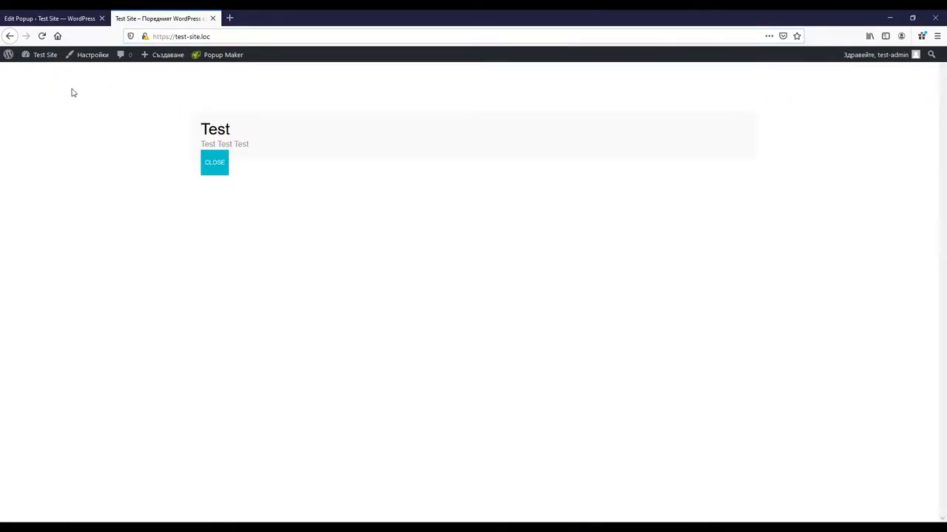
click(217, 169)
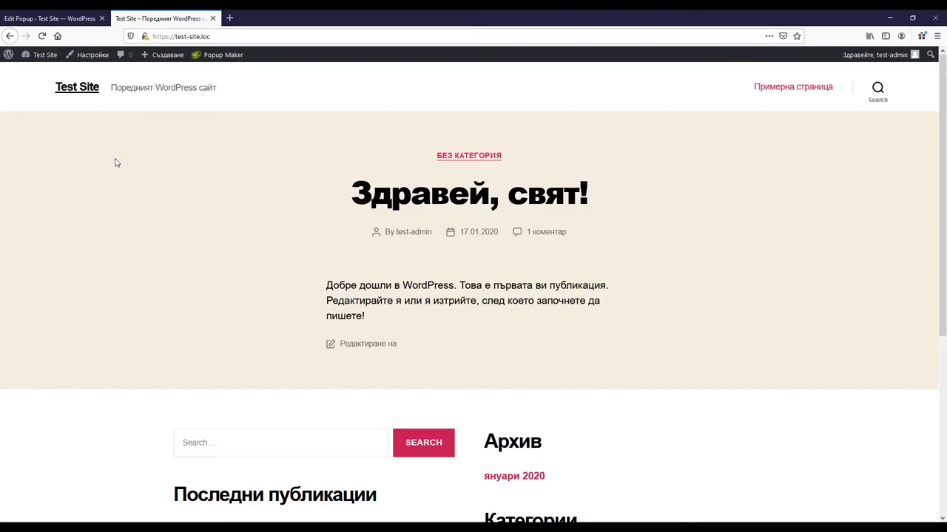
click(92, 86)
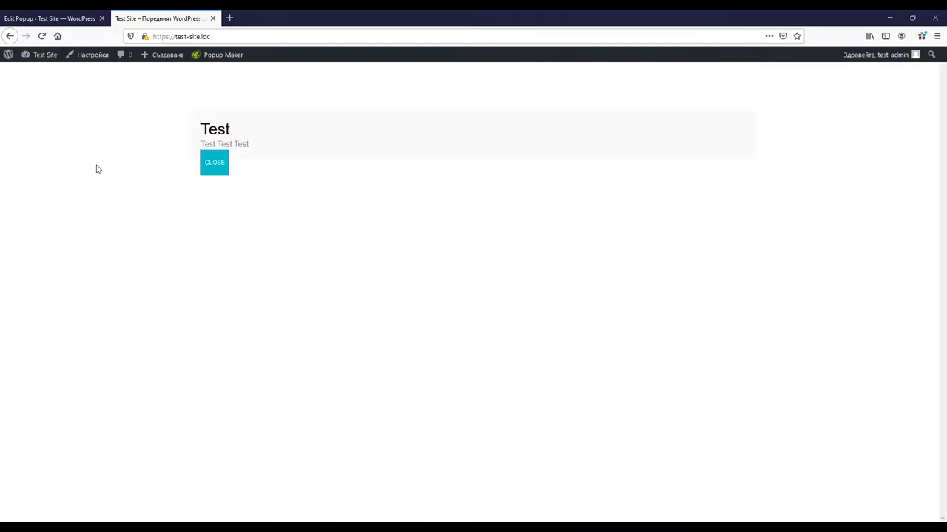
click(212, 164)
click(216, 165)
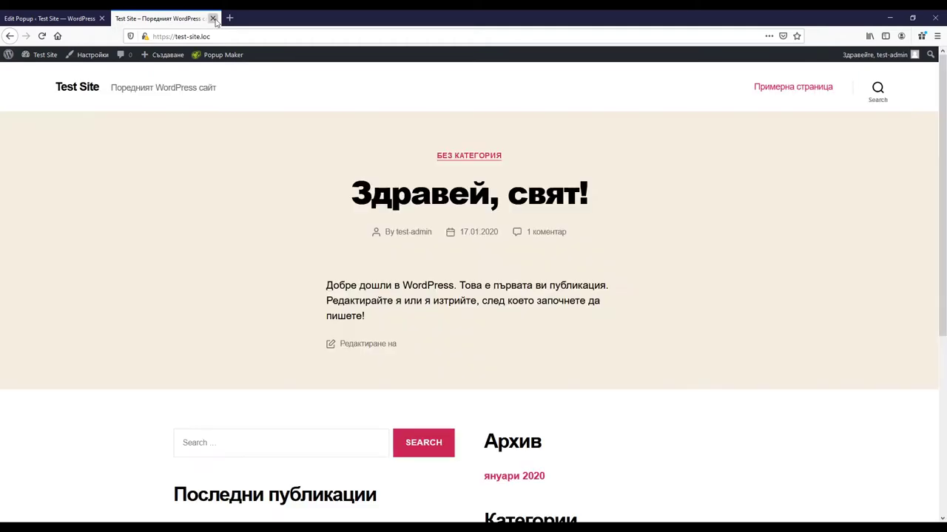
click(213, 18)
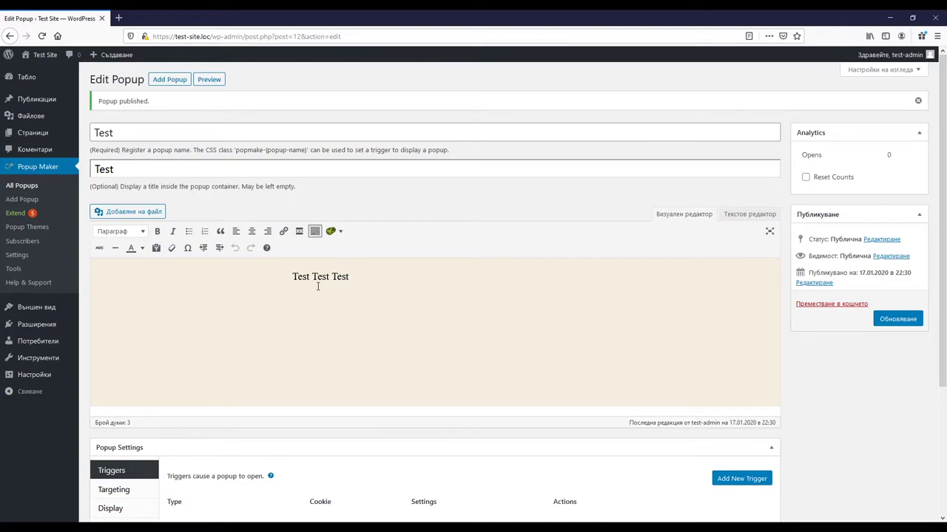
Target the popup to the 404 Error Page condition and update the popup
scroll(224, 336, down, 2)
scroll(224, 337, down, 3)
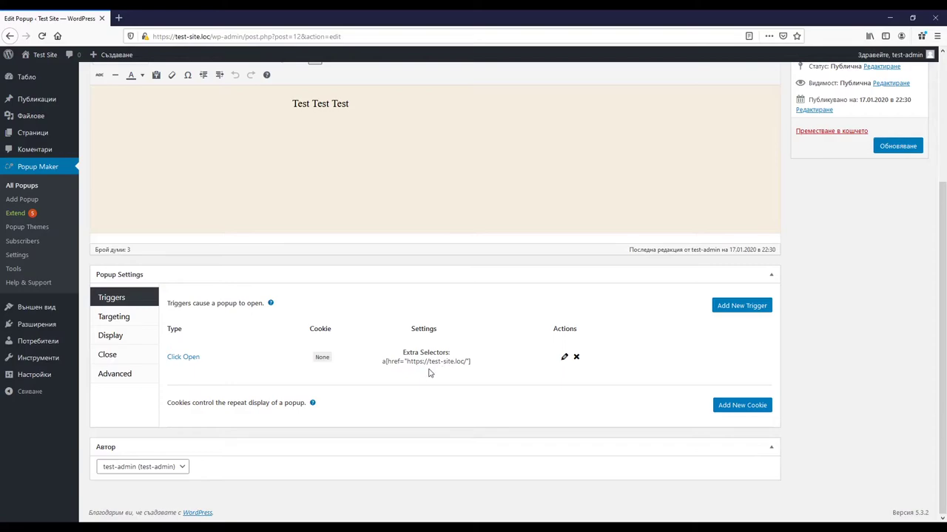
click(123, 325)
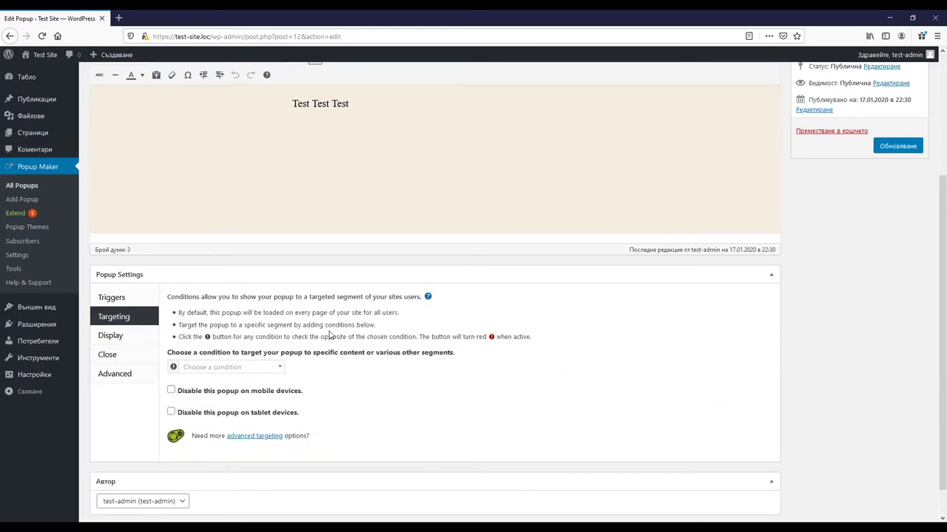
click(281, 369)
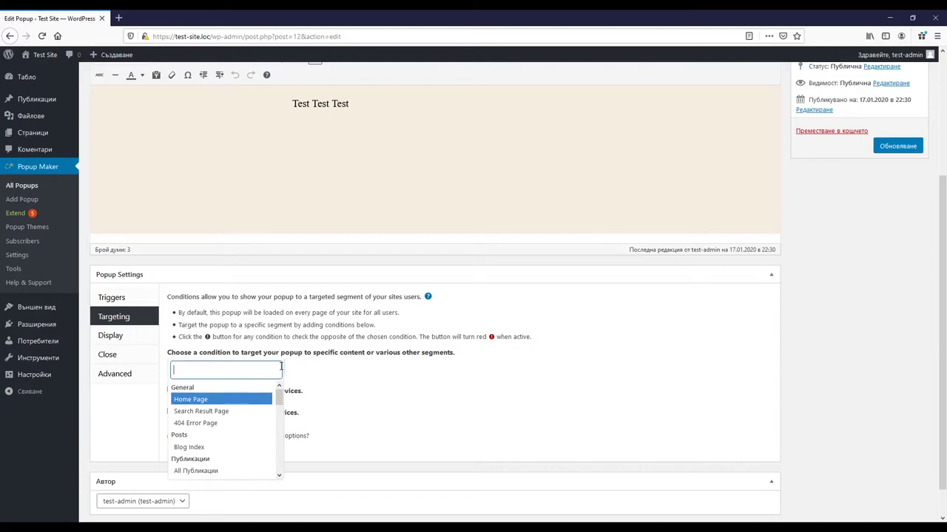
click(222, 425)
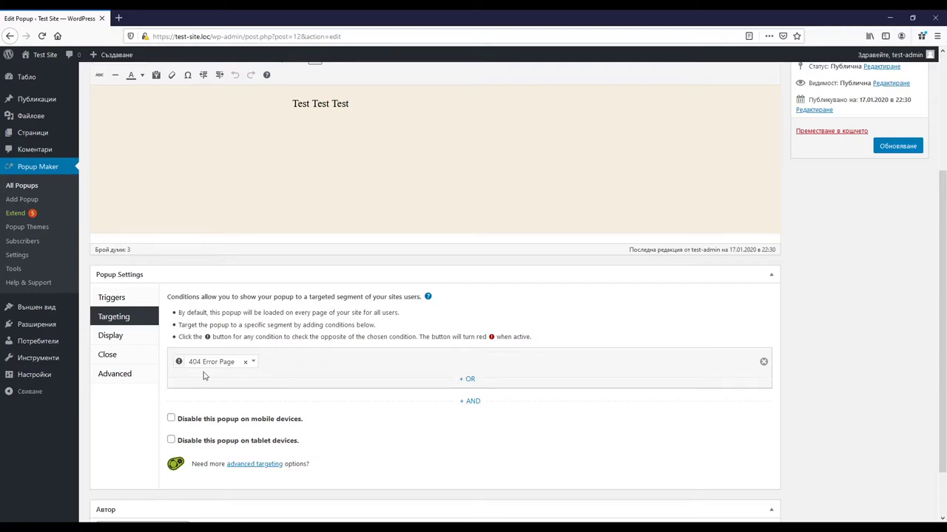
click(885, 145)
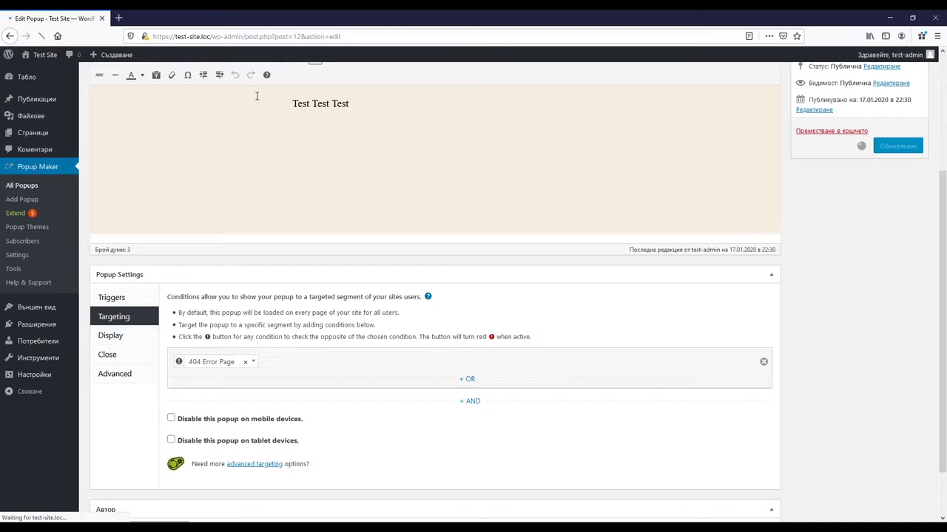
Open the site's front page in a new tab and test the popup's site title link there and from the "Здравей, свят!" post
click(49, 58)
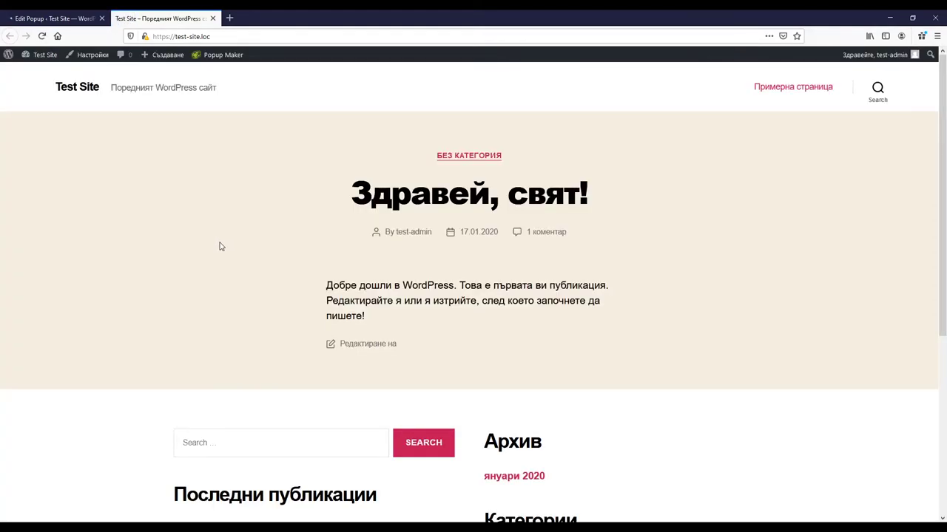
click(74, 89)
click(77, 89)
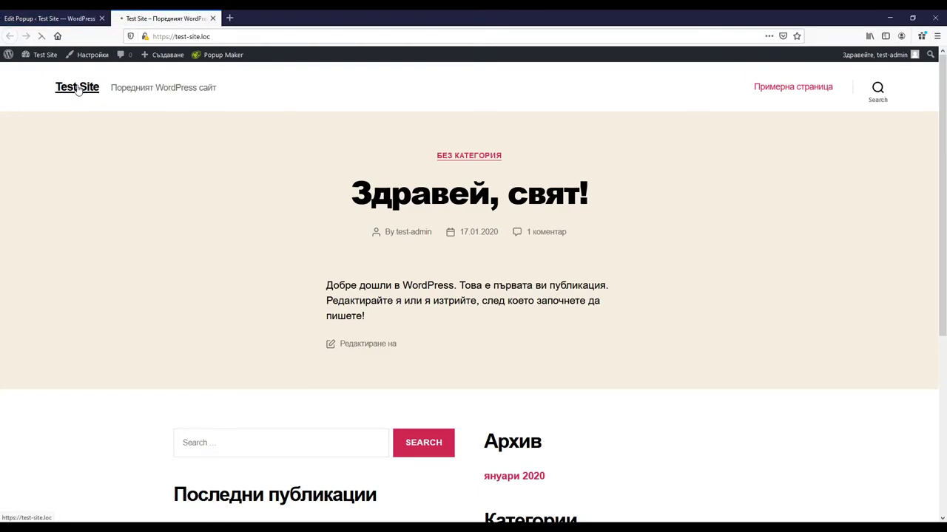
click(419, 209)
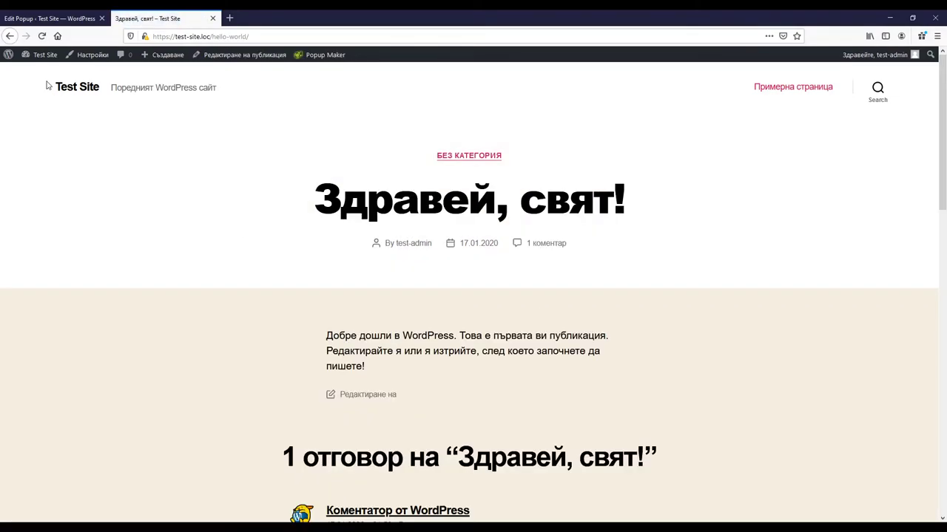
click(62, 89)
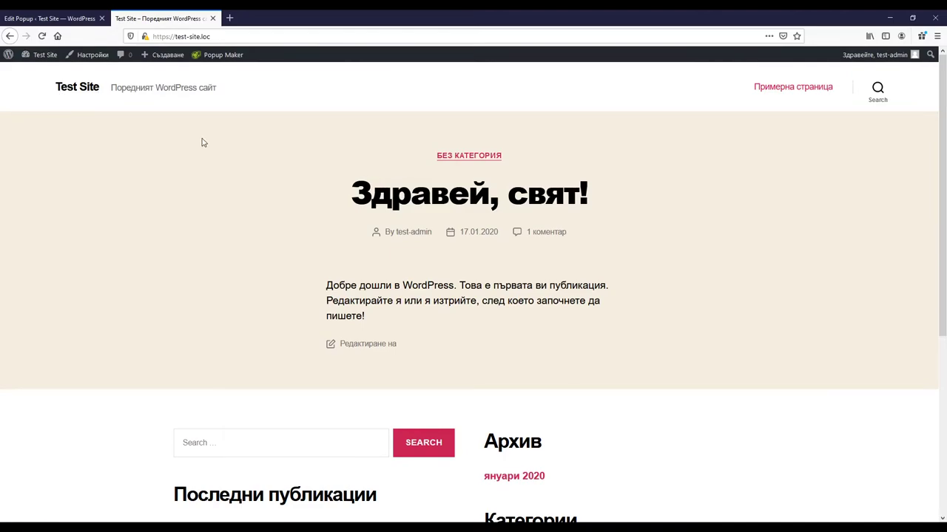
click(226, 35)
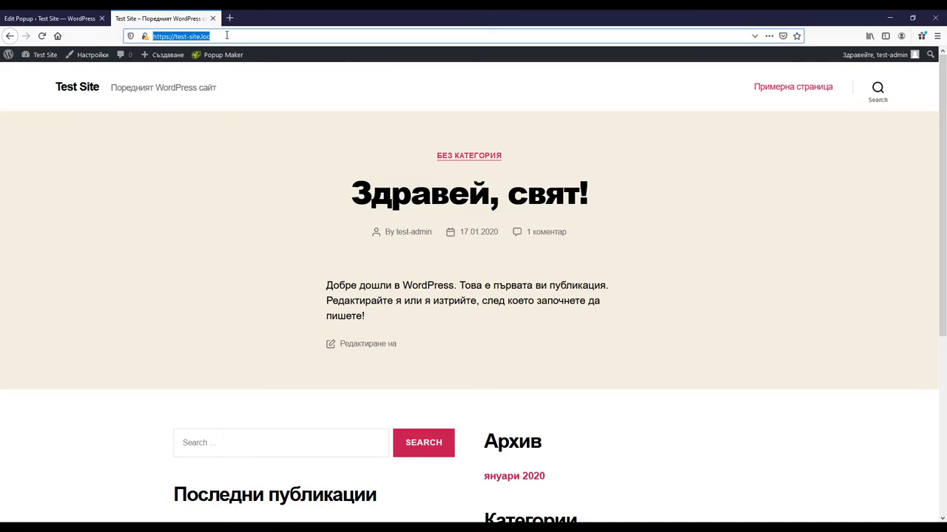
click(226, 35)
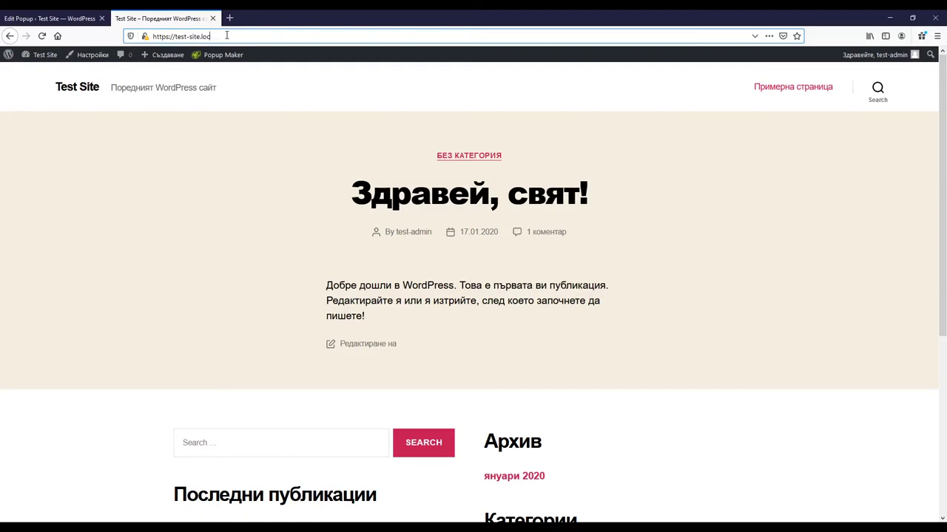
text(/ewewe)
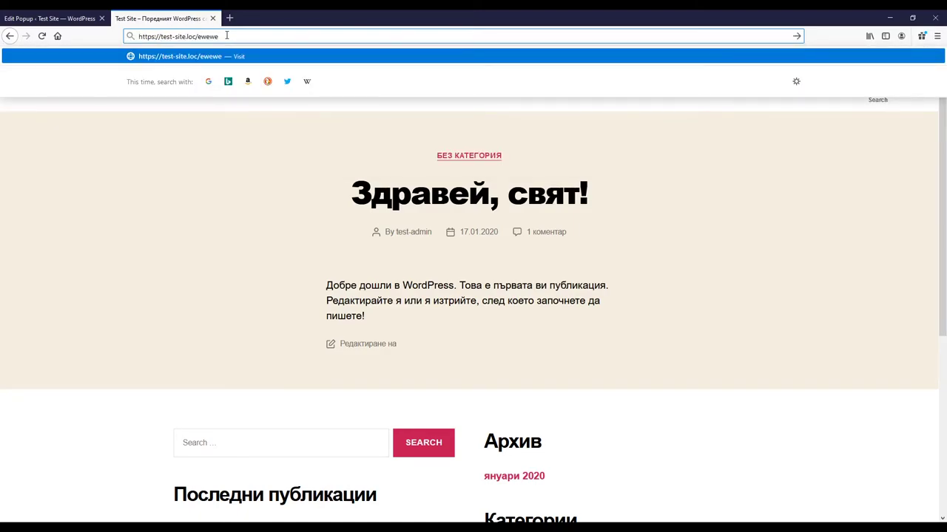
key(Return)
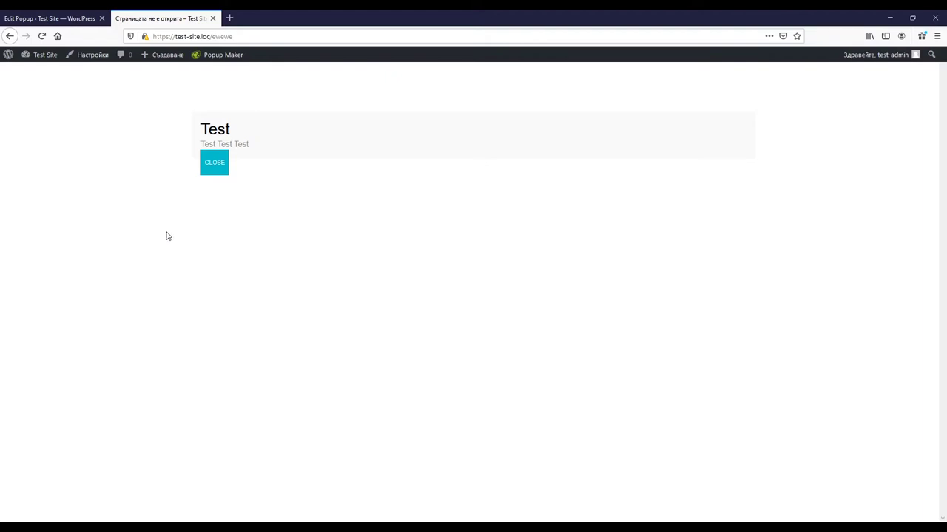
click(225, 171)
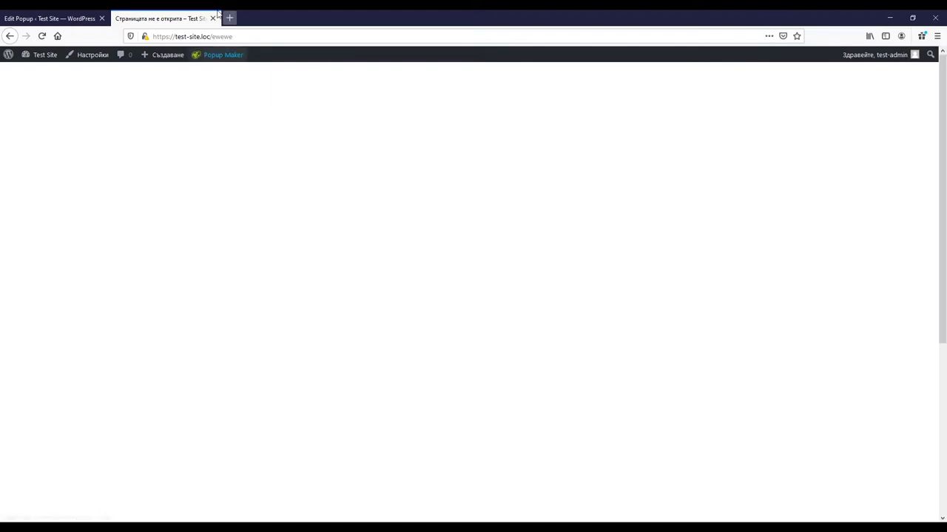
click(212, 17)
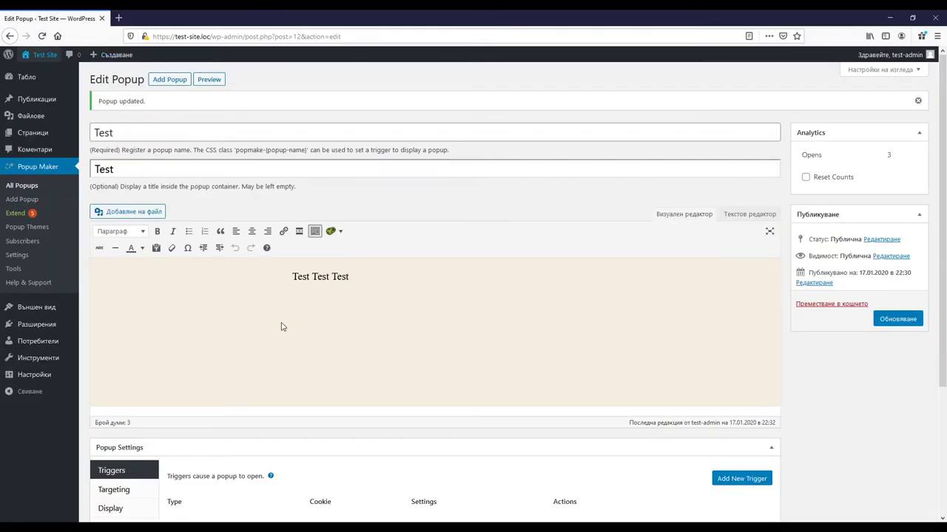
Delete the Click Open trigger from the popup's settings and confirm the deletion
scroll(281, 325, down, 3)
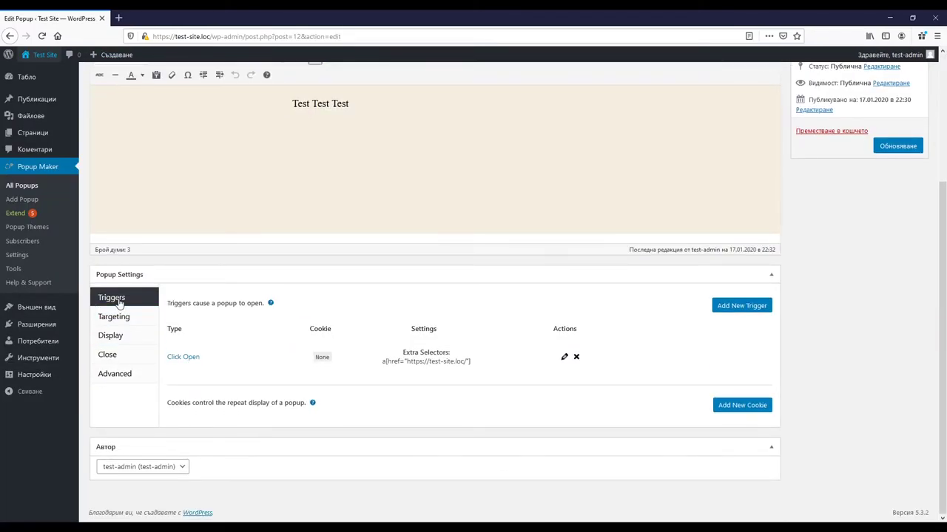
click(576, 356)
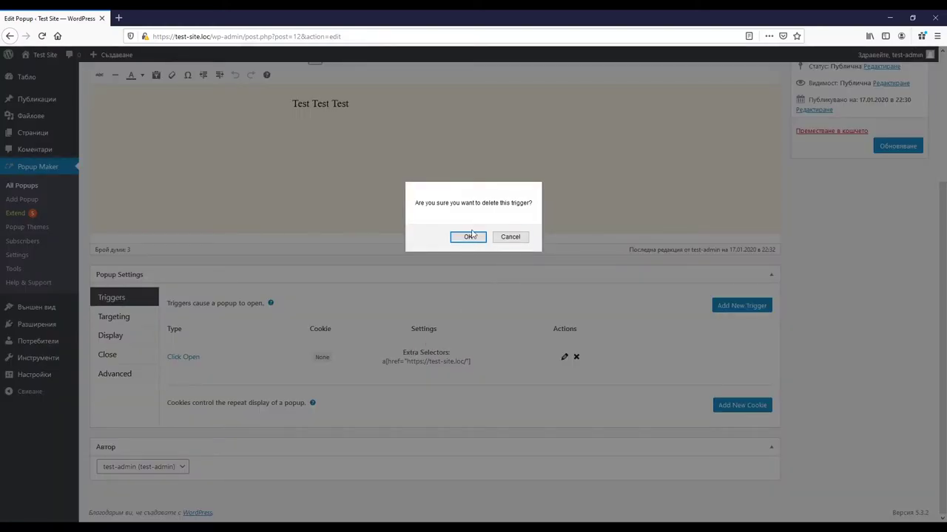
click(467, 237)
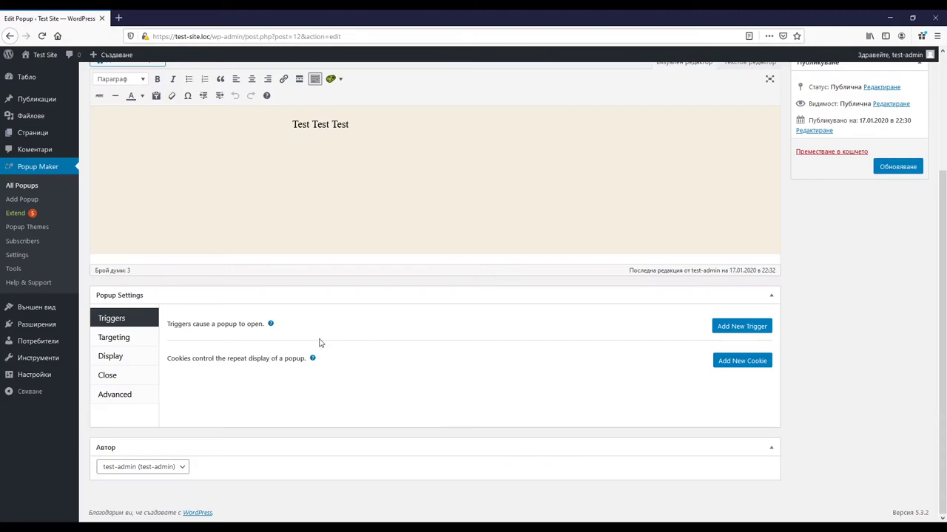
Add a Time Delay / Auto Open trigger with a 100 ms delay, check the targeting condition and update the popup
click(740, 330)
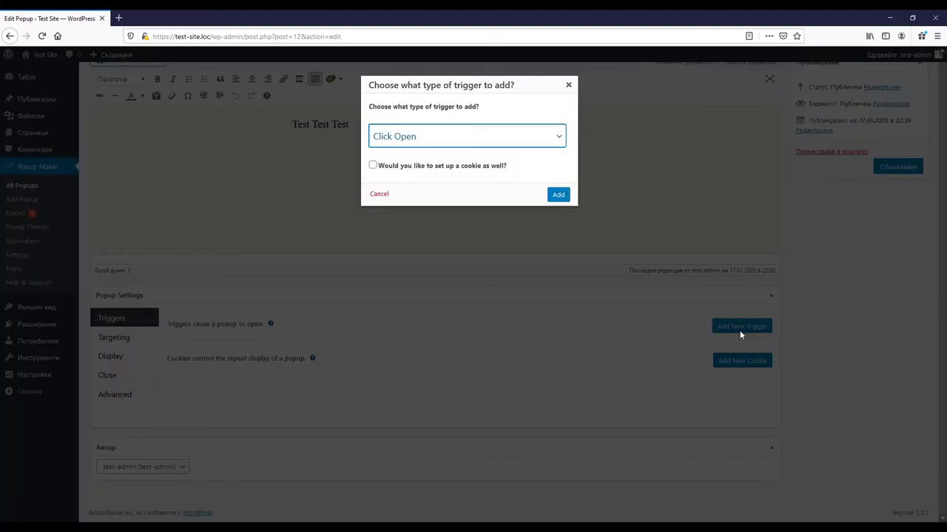
click(535, 134)
click(479, 175)
click(558, 196)
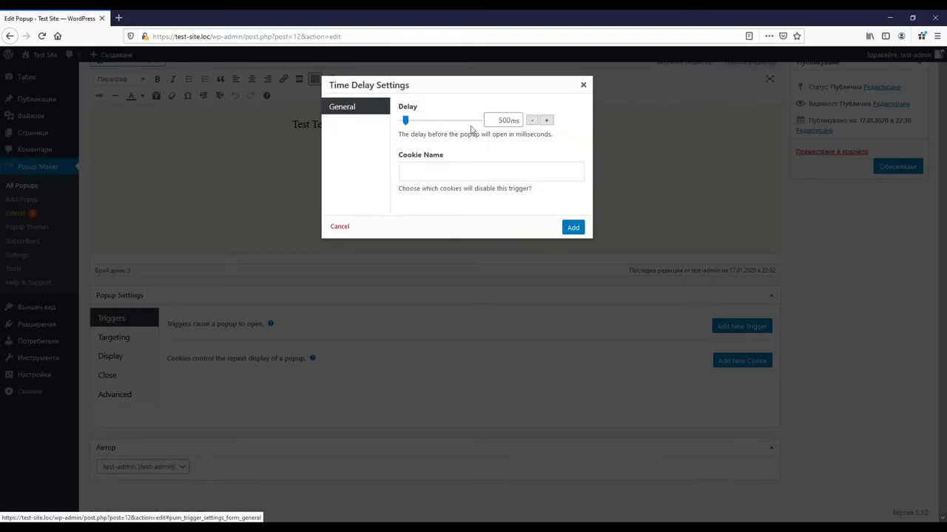
drag(414, 125, 397, 125)
double_click(507, 120)
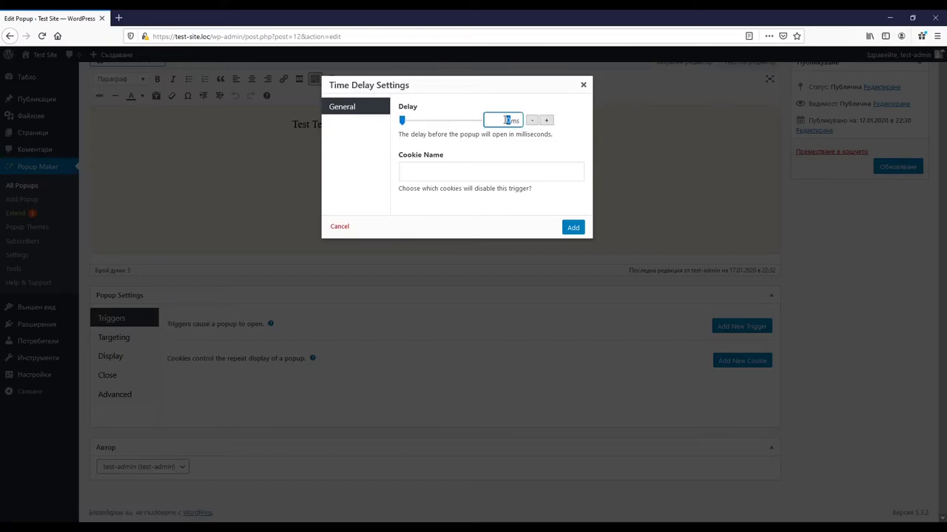
text(100)
click(571, 228)
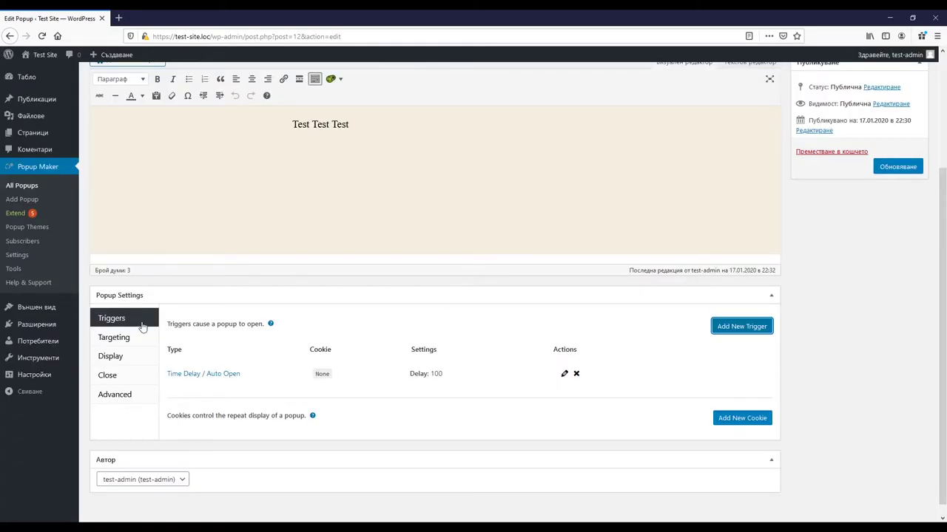
click(106, 345)
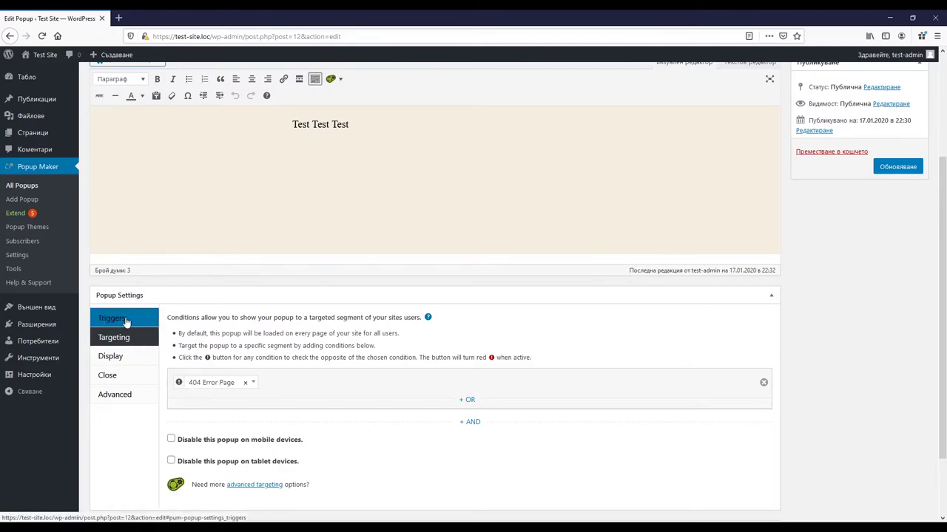
click(906, 166)
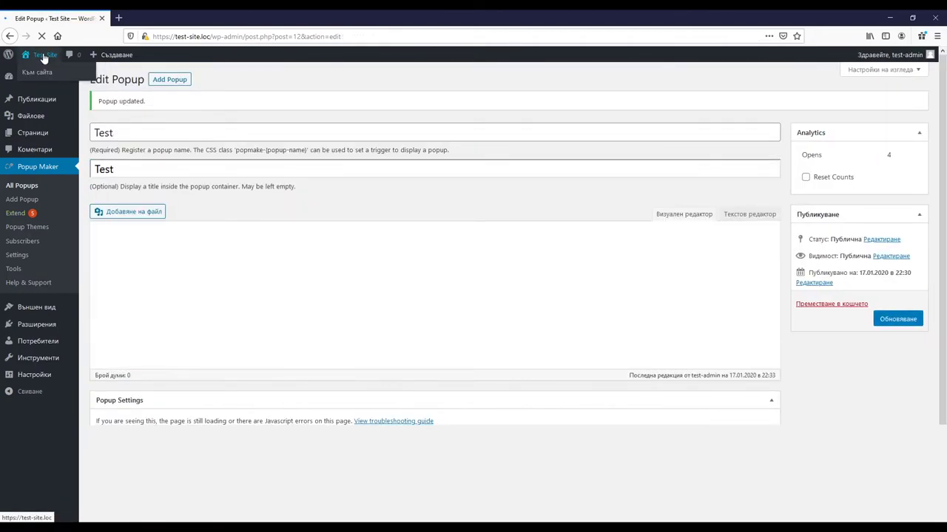
Check the front page in a new tab and the "Здравей, свят!" post for the automatic popup
middle_click(45, 57)
click(145, 17)
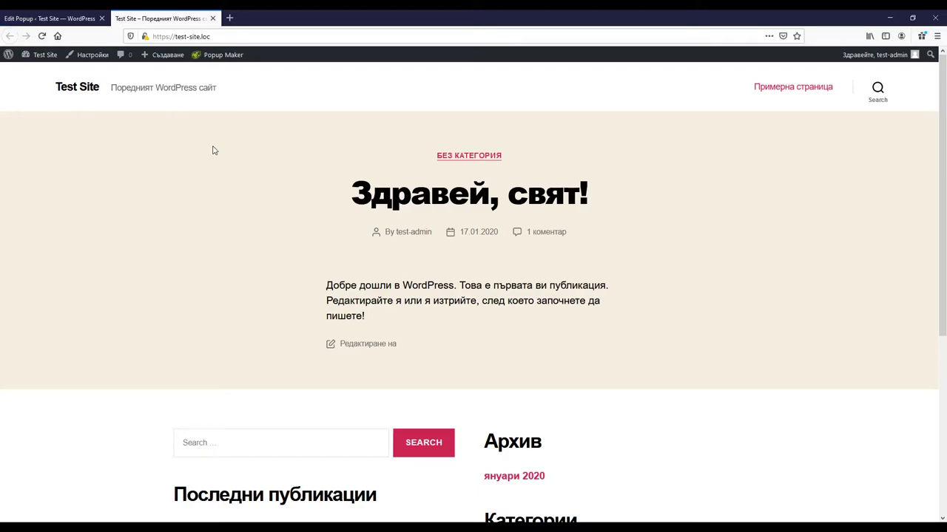
click(463, 215)
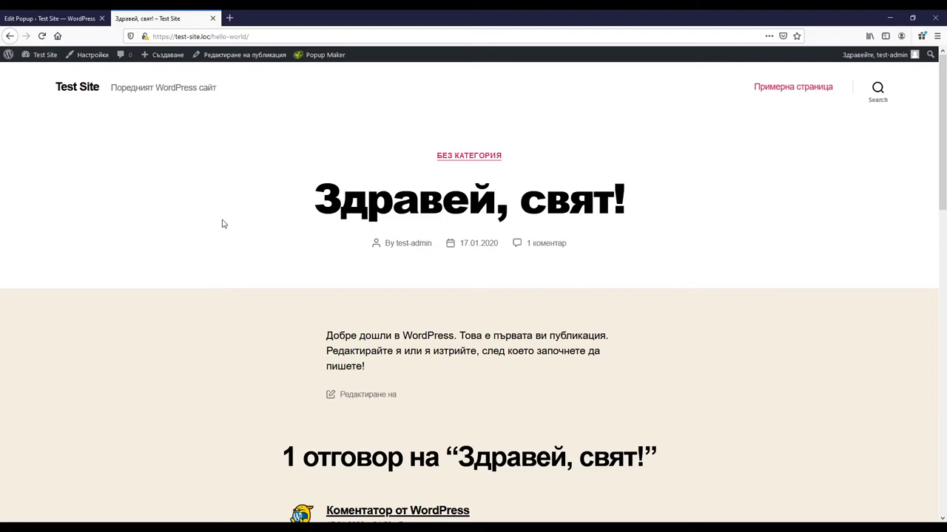
click(244, 36)
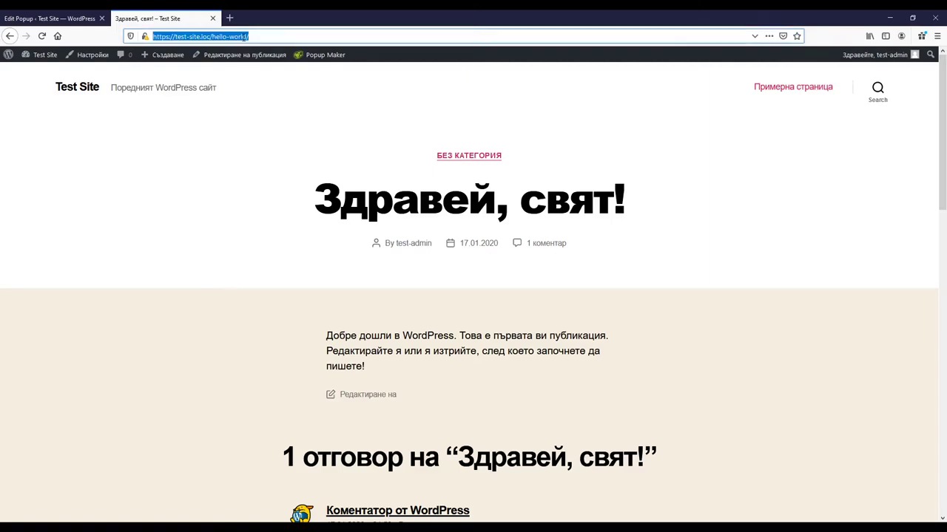
click(245, 37)
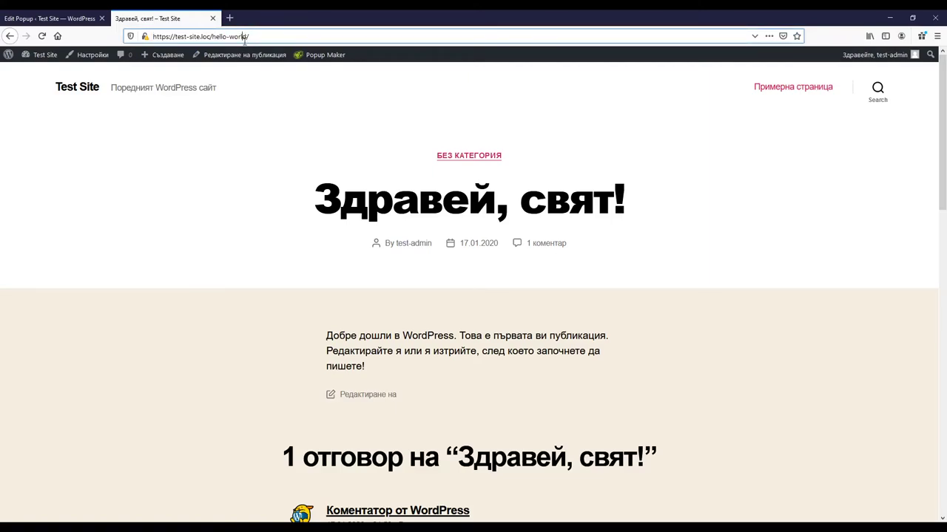
text(1)
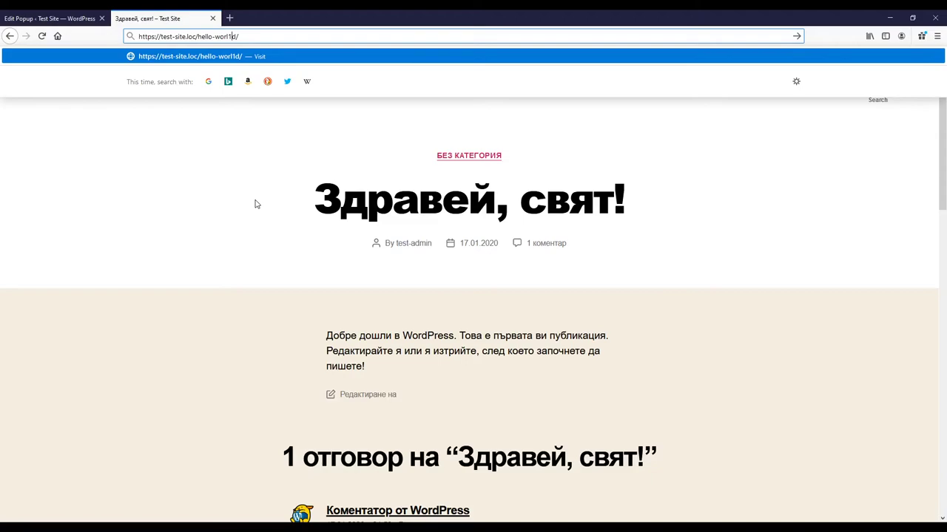
key(Return)
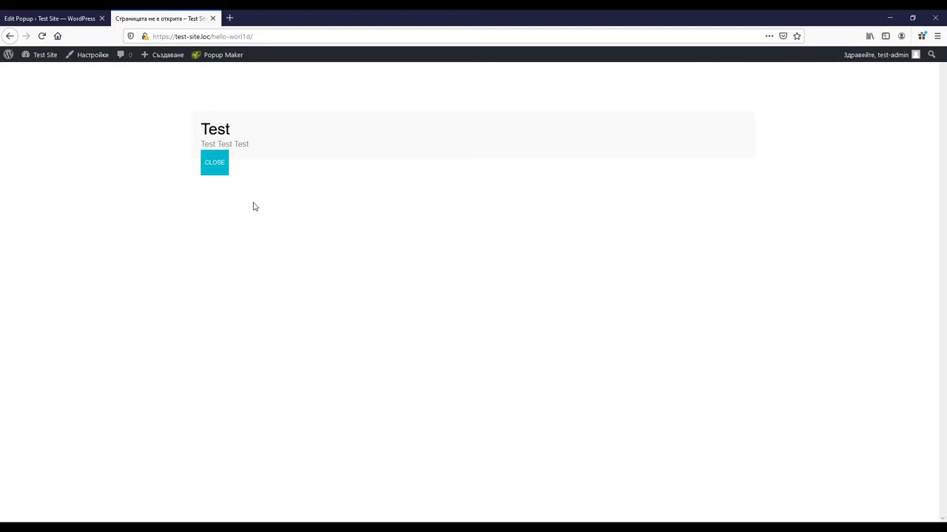
click(214, 166)
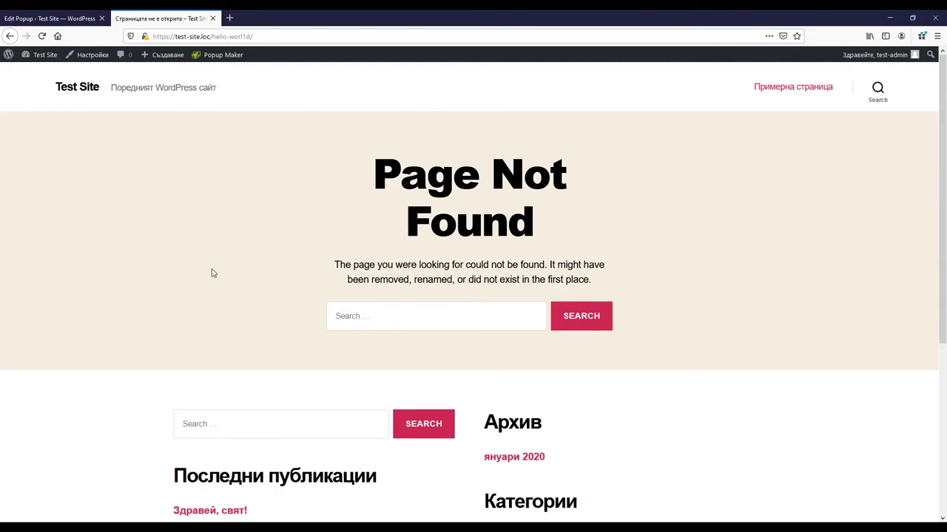
click(43, 35)
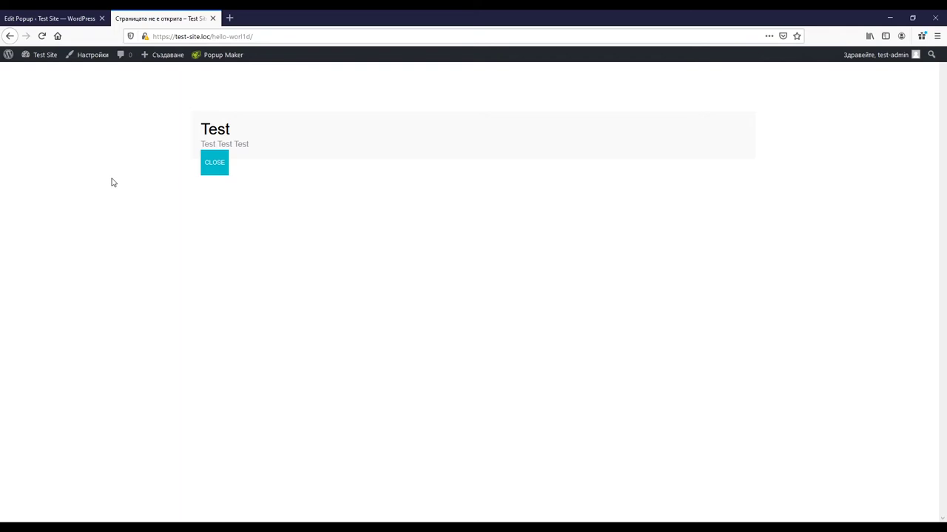
click(219, 164)
Return to the popup editor, set the Time Delay trigger's delay to 300 ms and update the popup
click(37, 14)
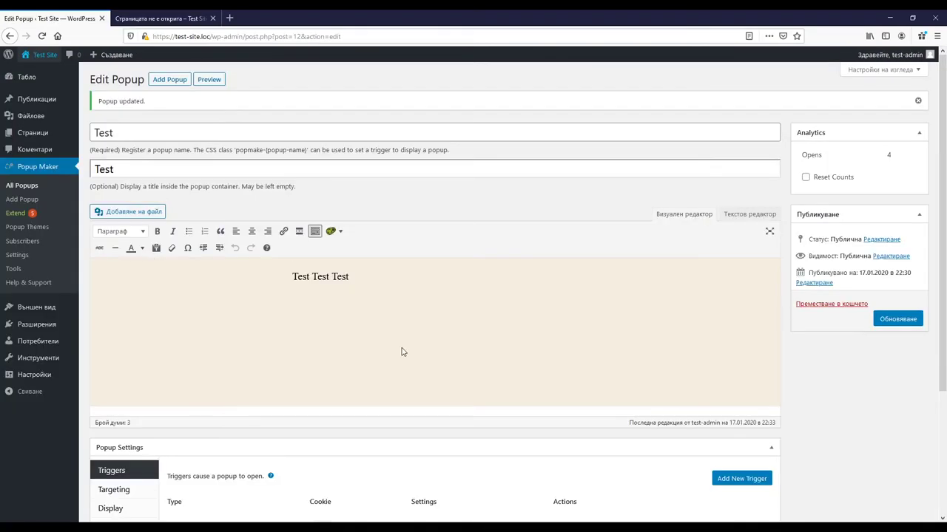
scroll(435, 402, down, 5)
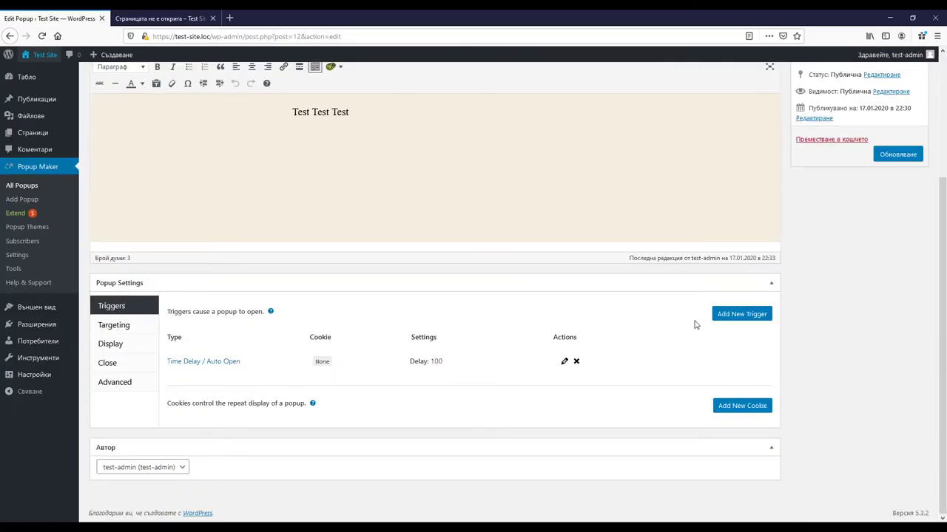
click(216, 363)
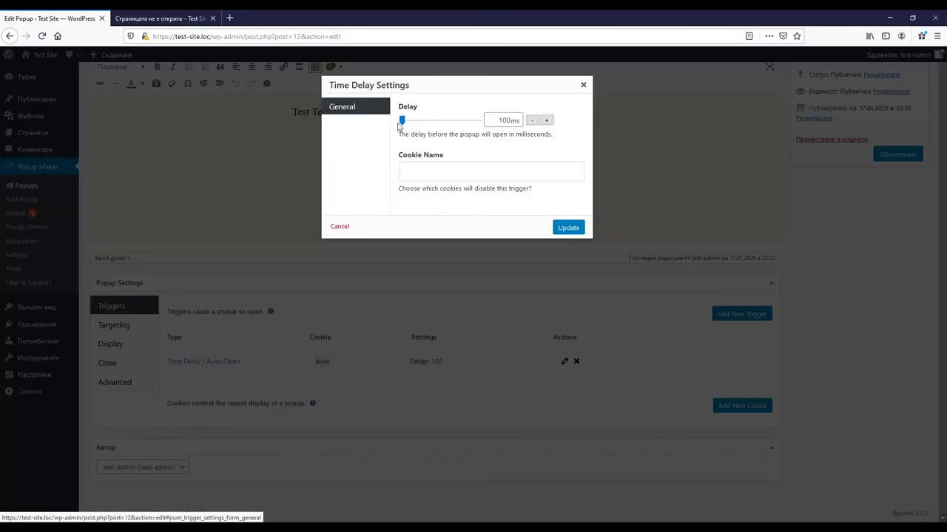
click(508, 117)
key(BackSpace)
text(3)
key(Return)
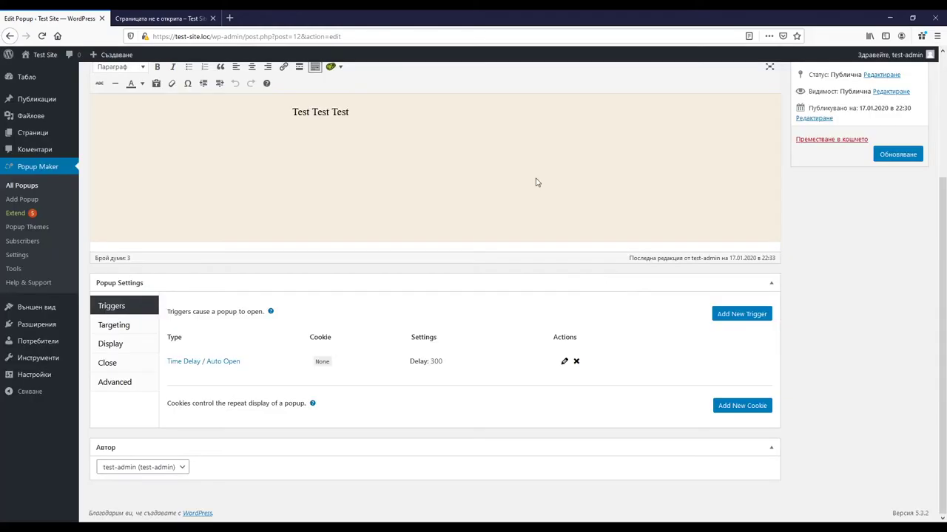
click(881, 156)
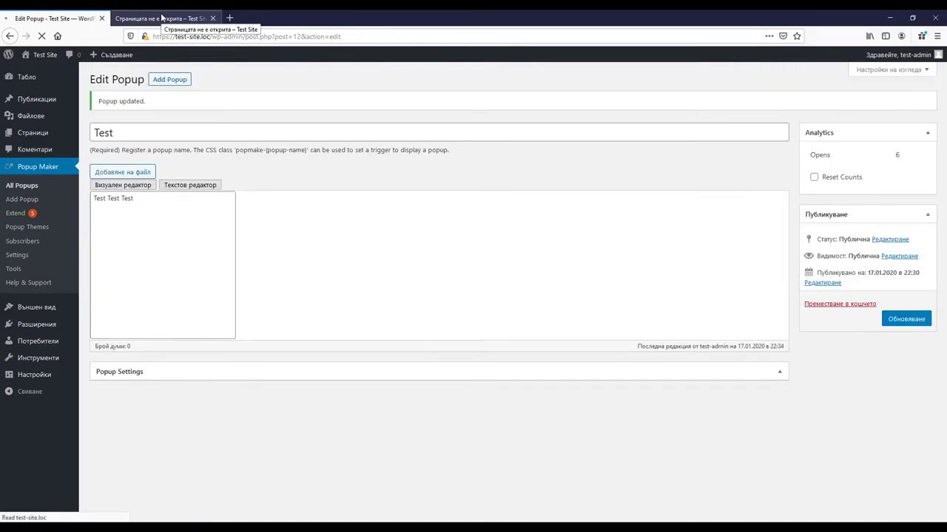
click(162, 18)
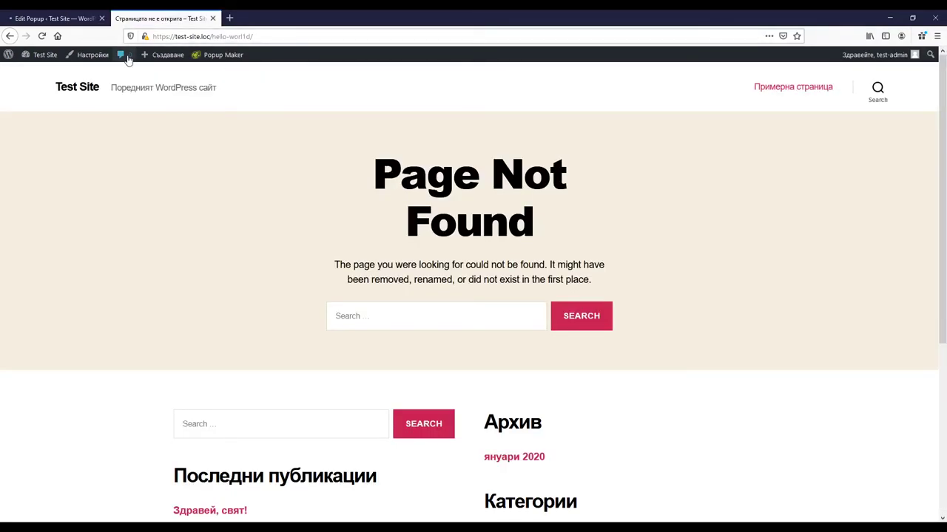
click(77, 91)
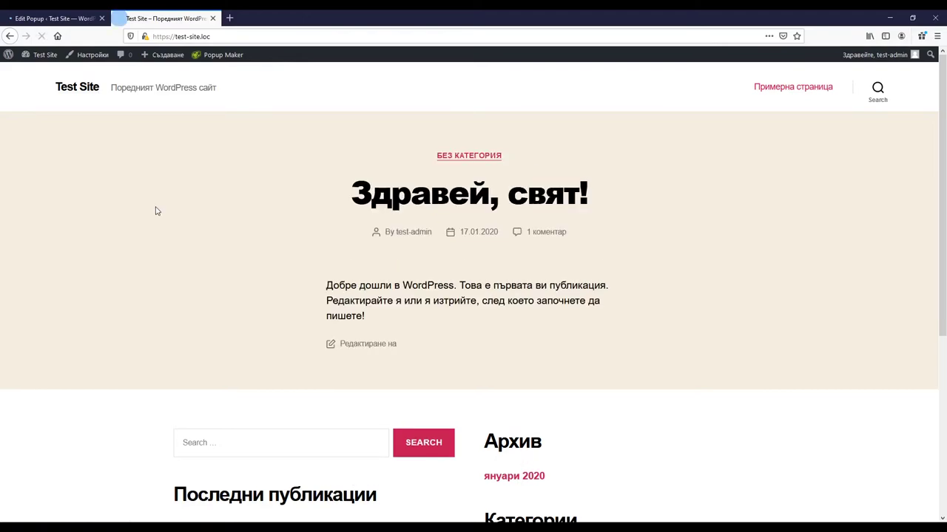
click(221, 34)
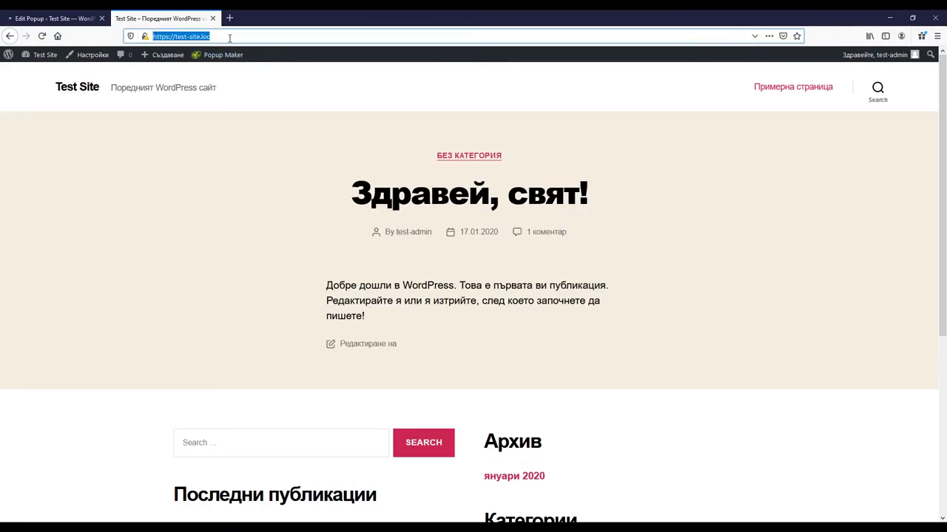
click(387, 213)
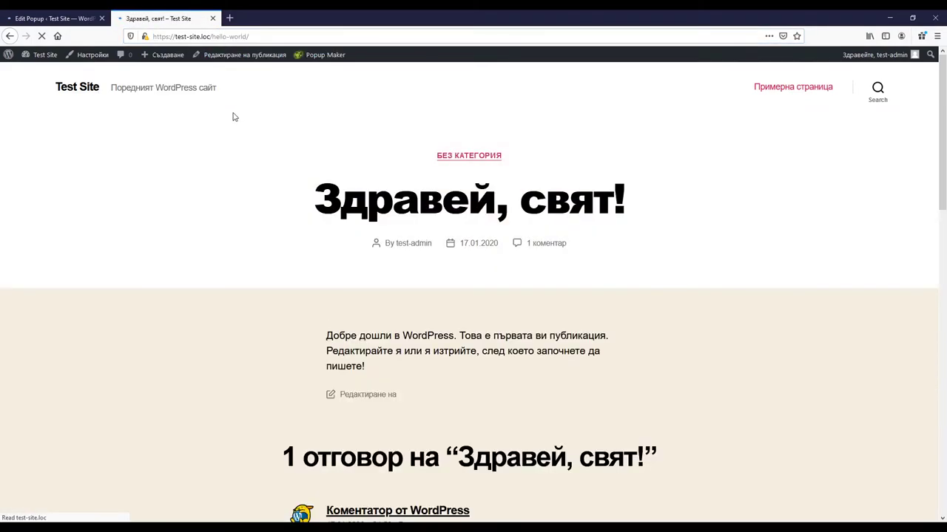
click(245, 35)
text(34)
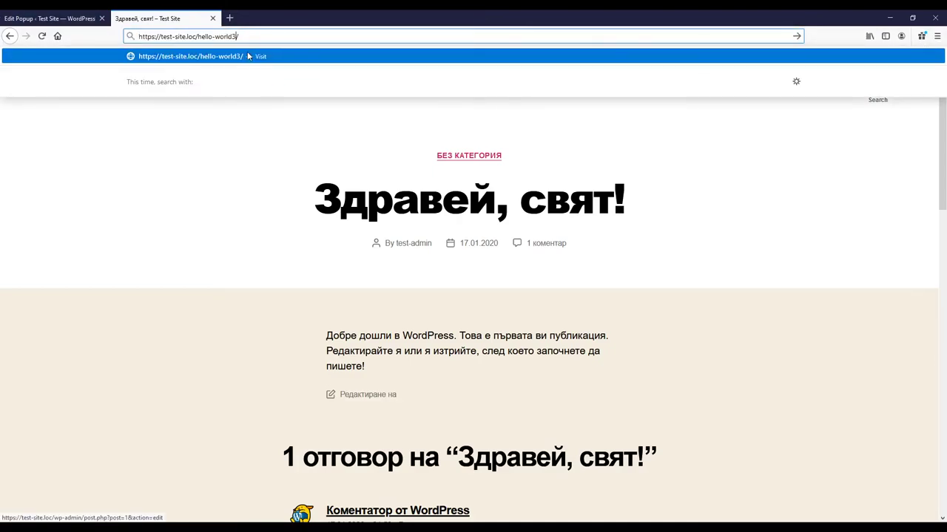
key(Return)
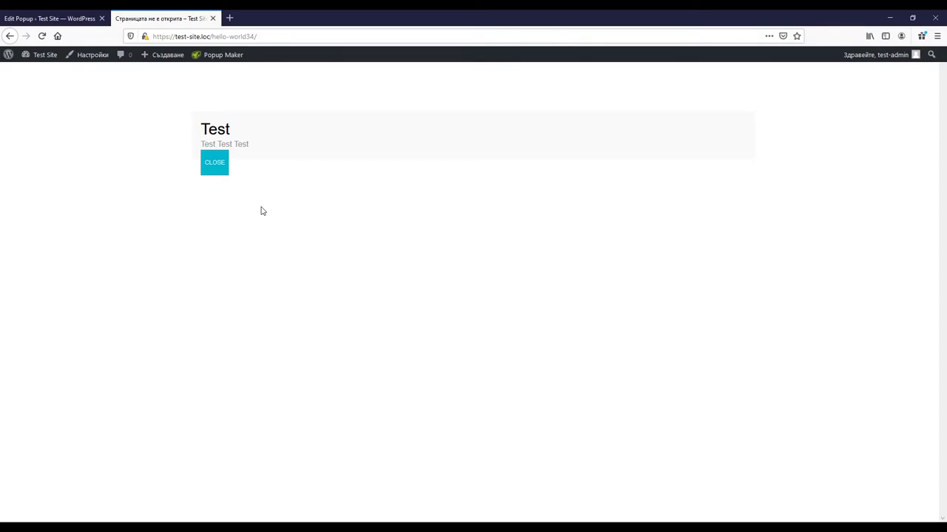
click(210, 166)
click(212, 18)
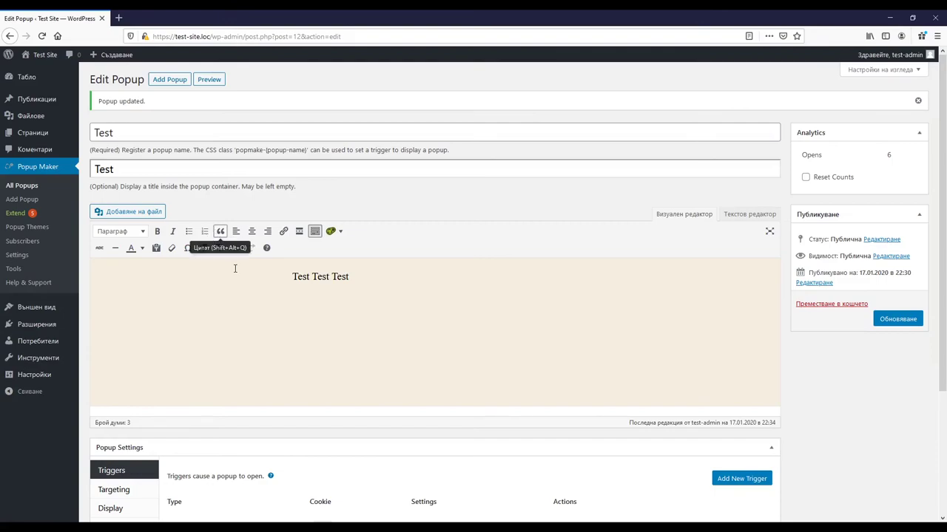
Review the popup's triggers, targeting conditions and display settings, including size, animation, position, advanced options and the available themes
scroll(318, 389, down, 3)
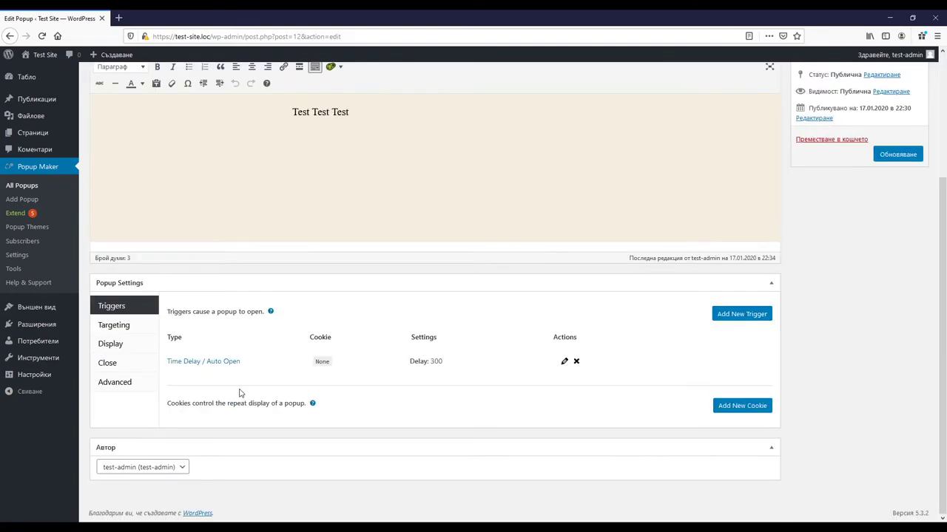
click(136, 328)
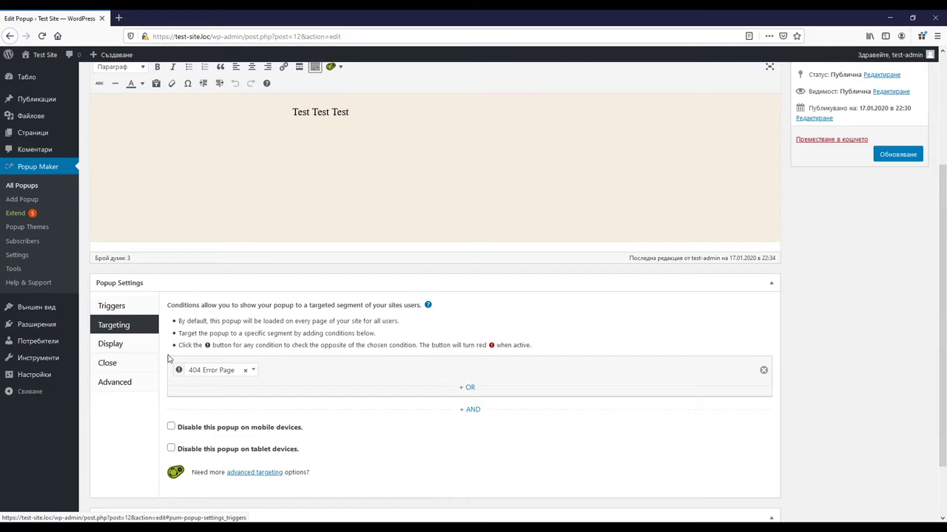
click(128, 352)
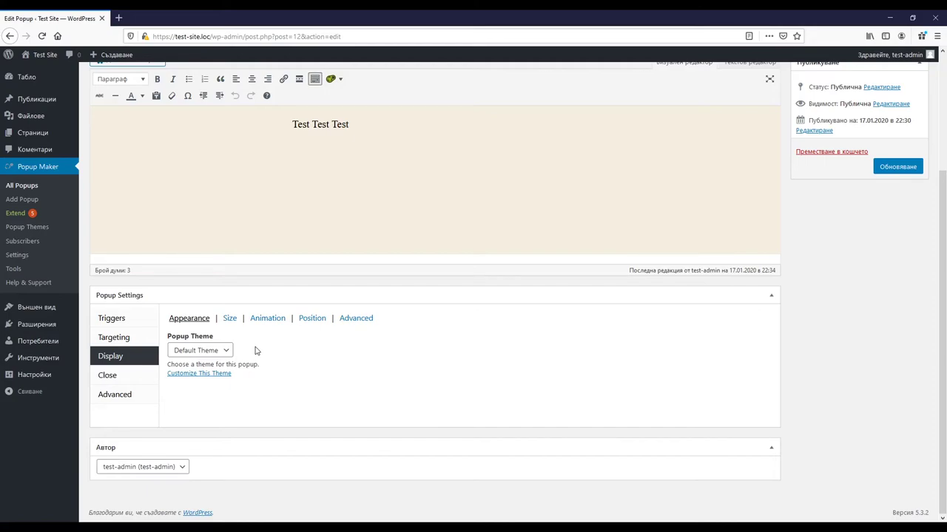
click(231, 319)
click(264, 319)
click(312, 319)
click(355, 319)
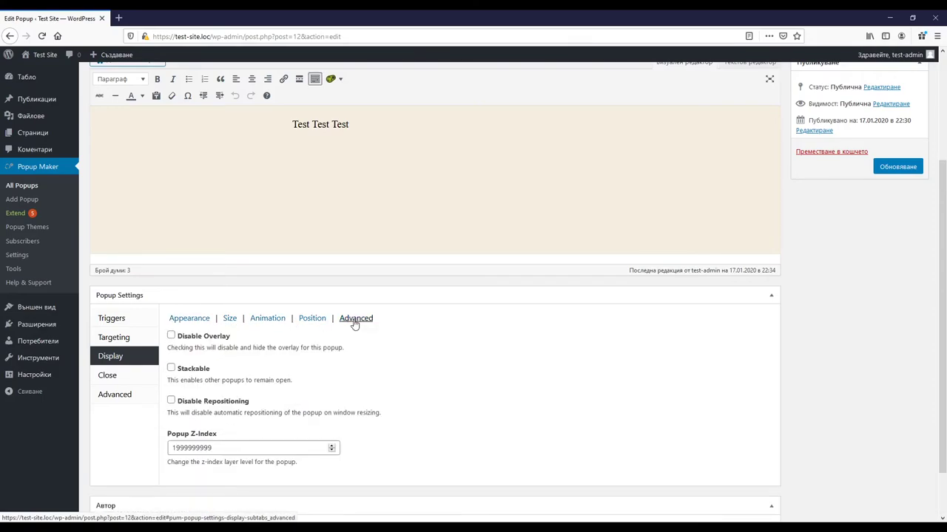
click(308, 321)
click(230, 318)
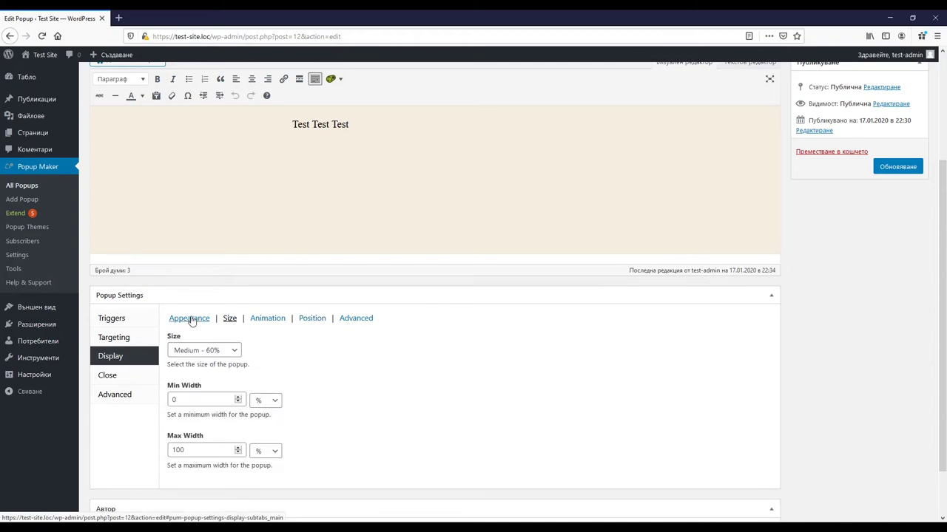
click(191, 319)
click(227, 350)
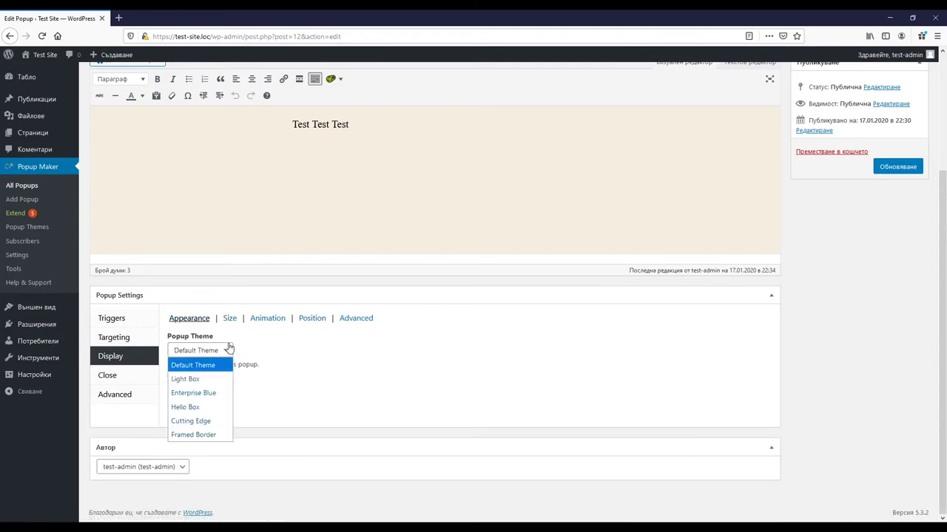
click(272, 356)
Review the popup's Close and Advanced settings and the available author choices
click(100, 376)
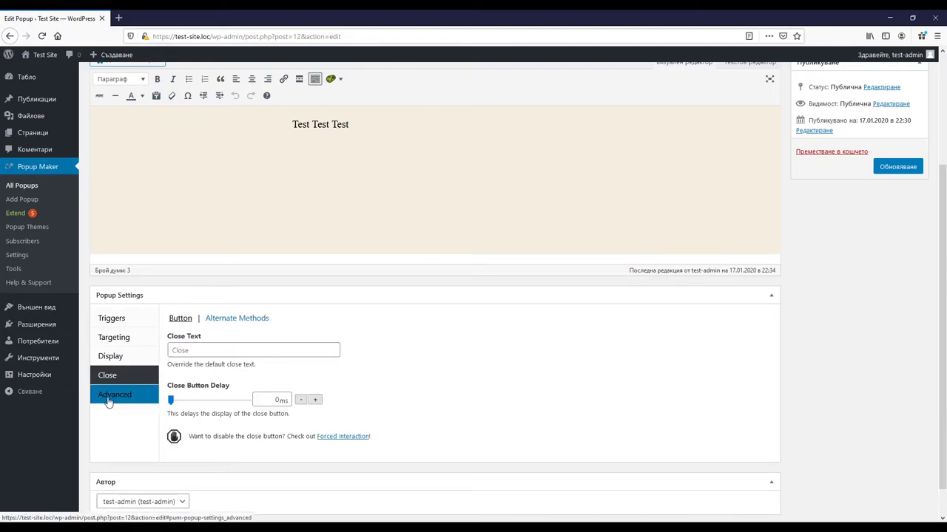
click(140, 393)
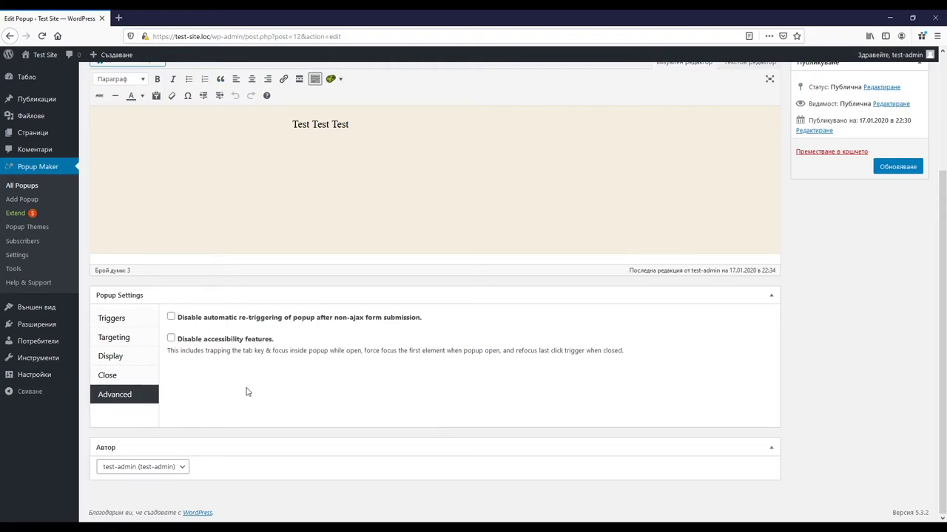
click(177, 473)
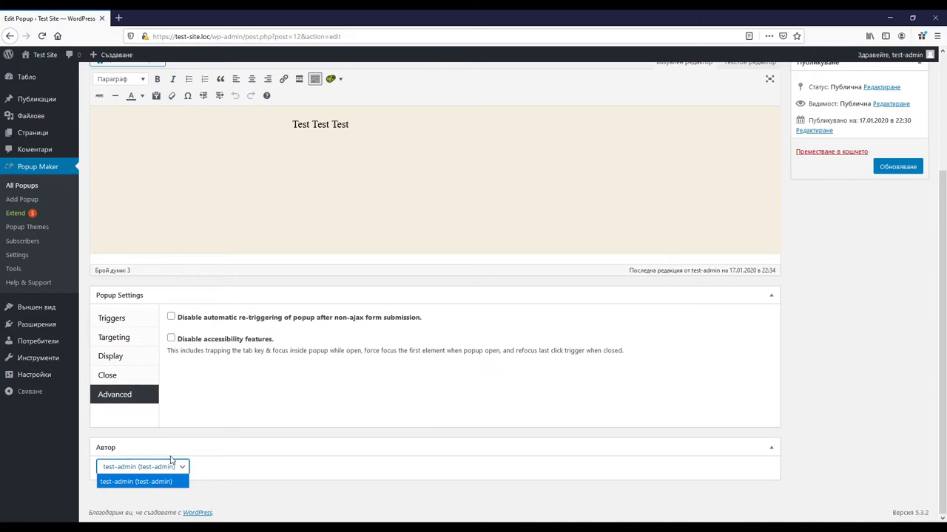
click(790, 331)
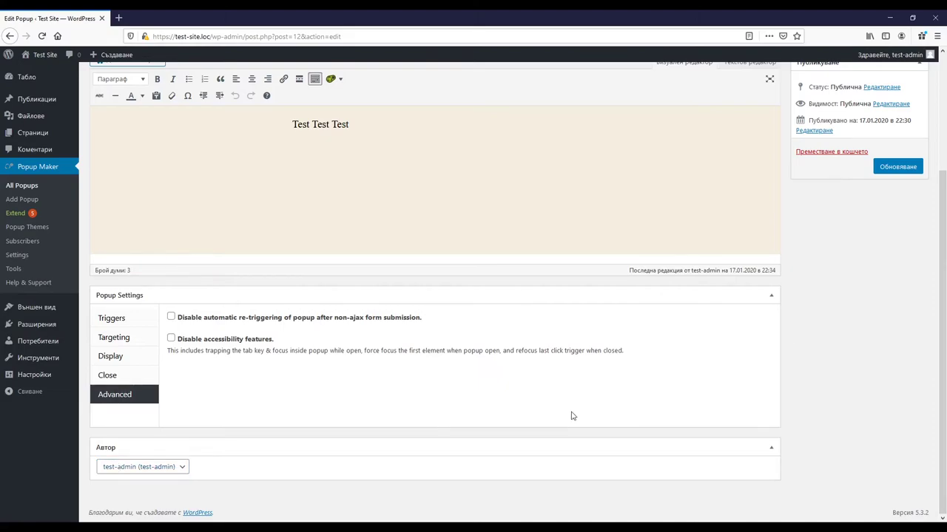
Insert the video_tuts_social.png image from the media library above the popup's text and update the popup
scroll(571, 414, up, 3)
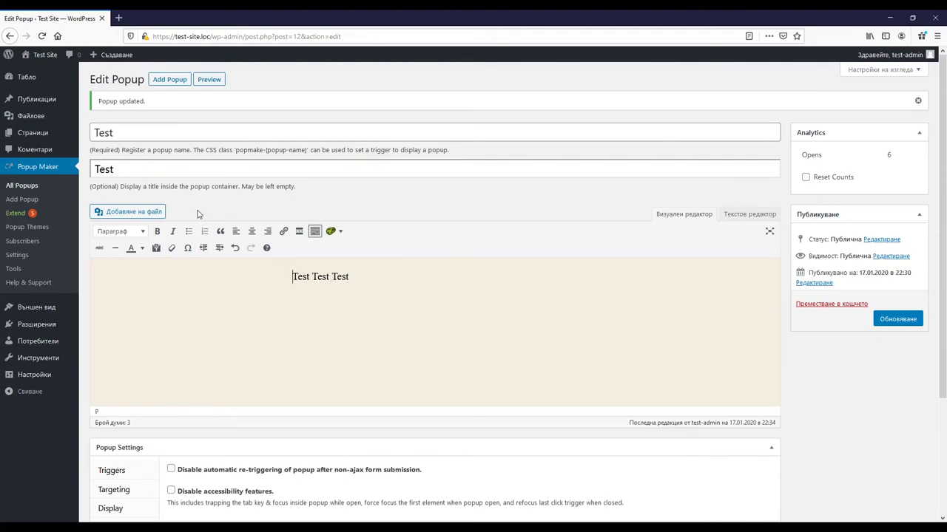
click(150, 213)
click(175, 206)
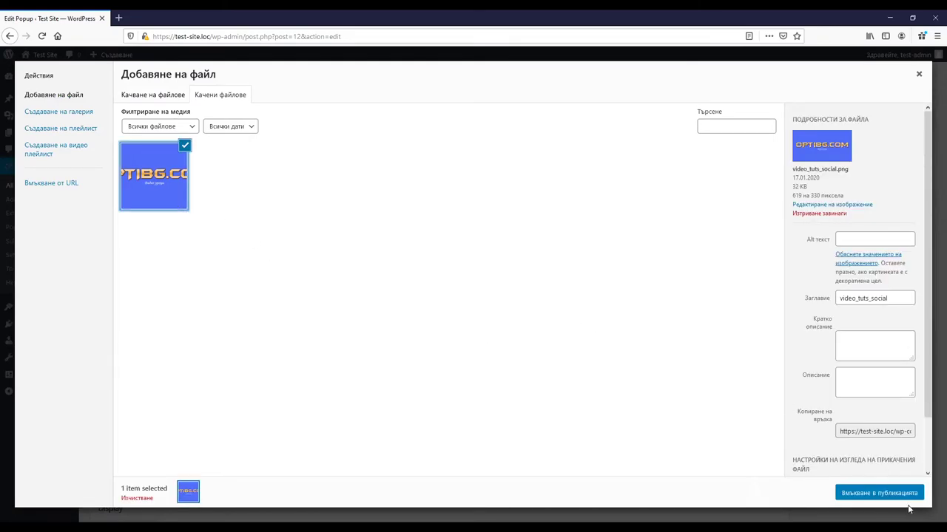
click(904, 494)
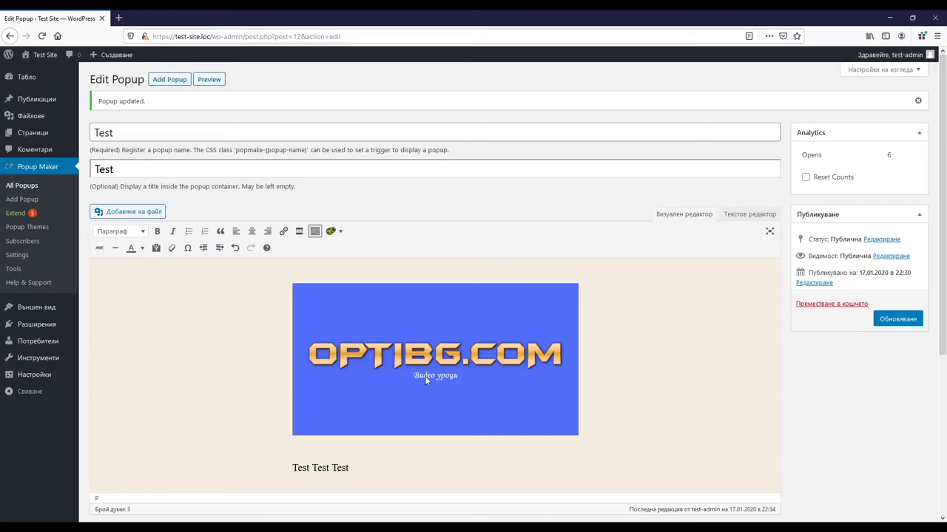
scroll(598, 343, down, 4)
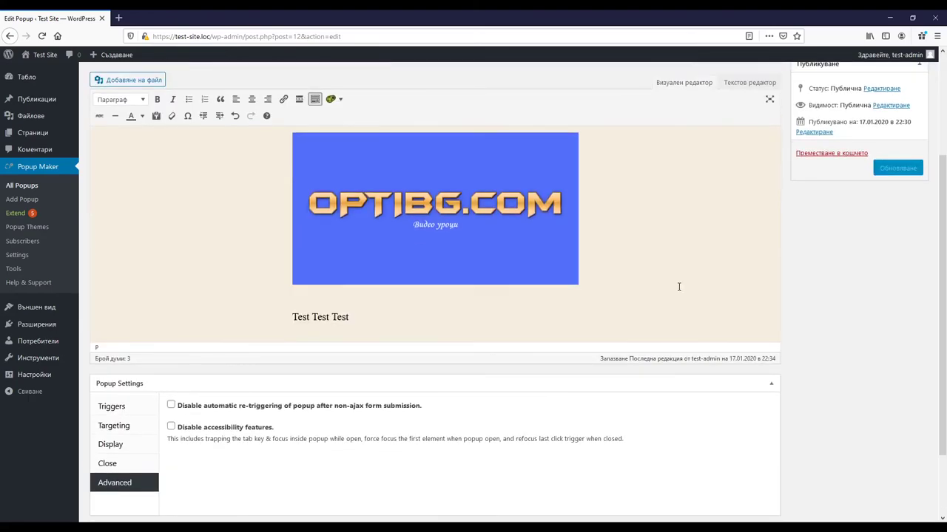
click(880, 169)
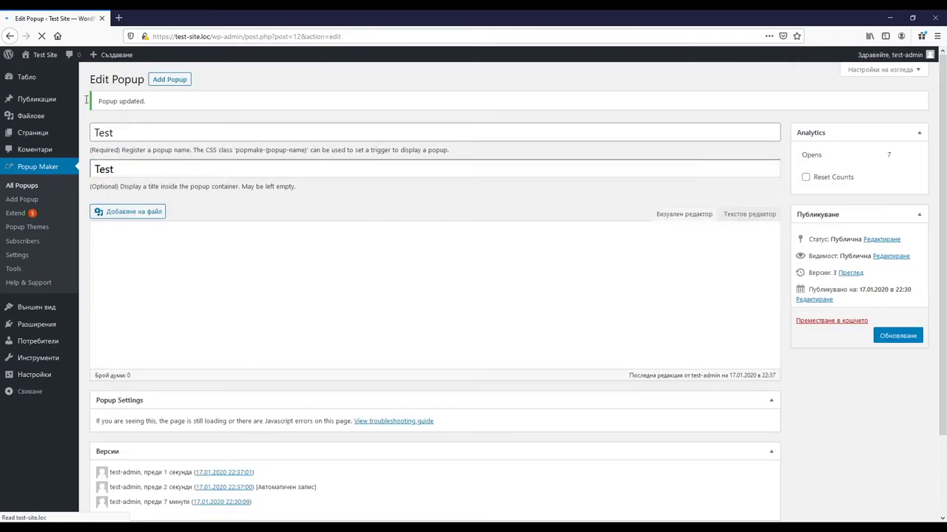
middle_click(39, 53)
right_click(41, 55)
click(170, 19)
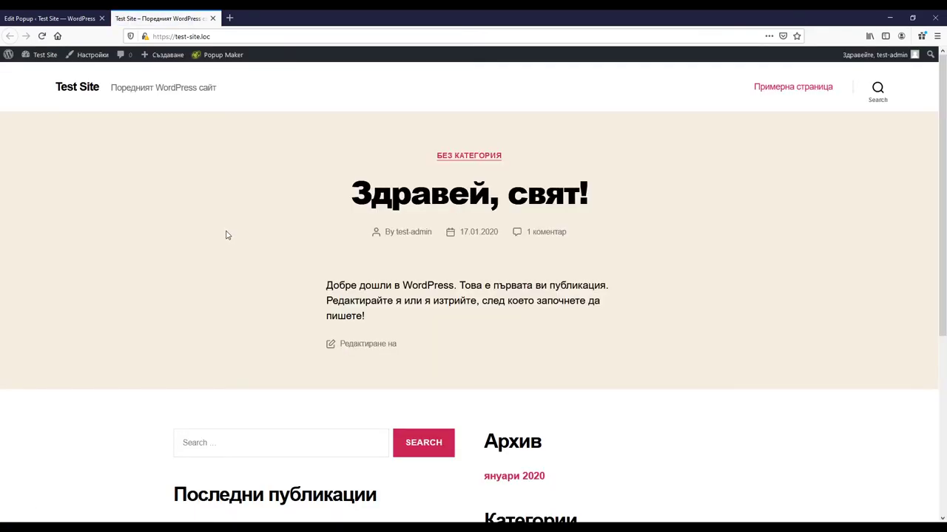
click(225, 37)
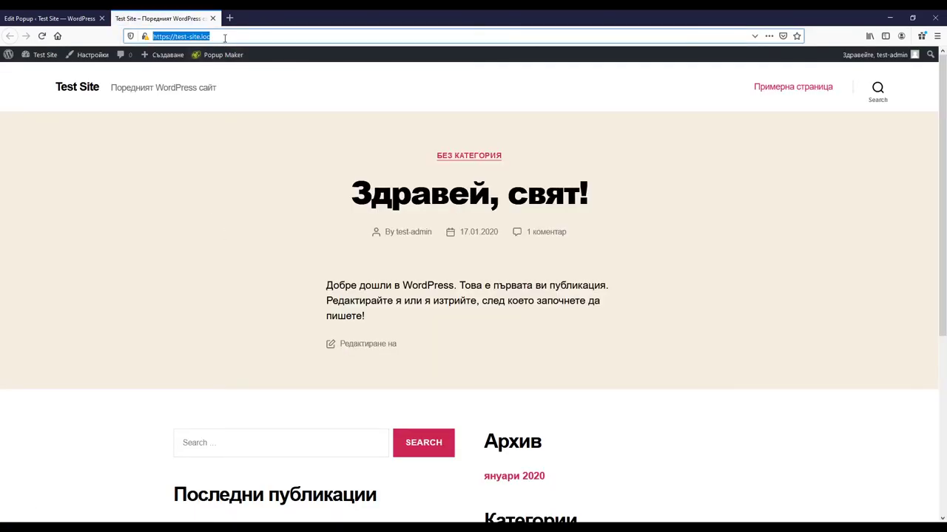
click(225, 37)
text(/3232)
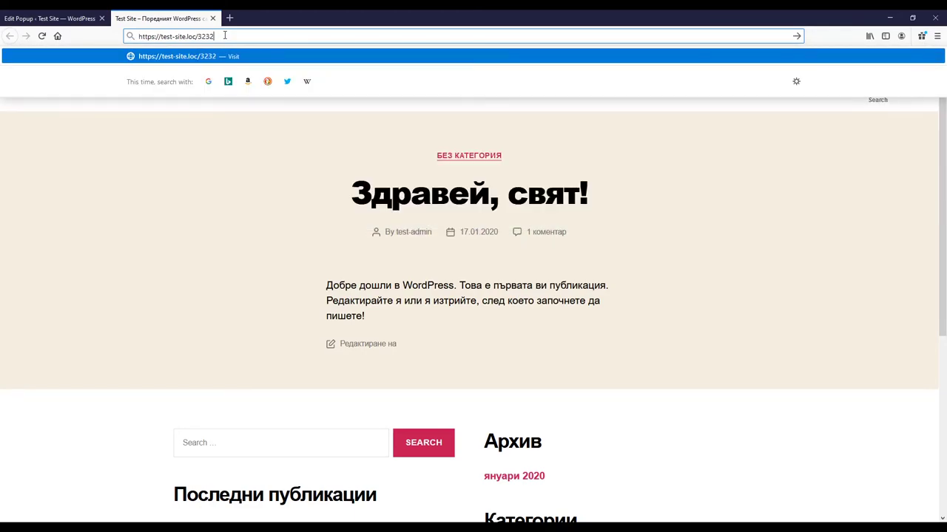
key(Return)
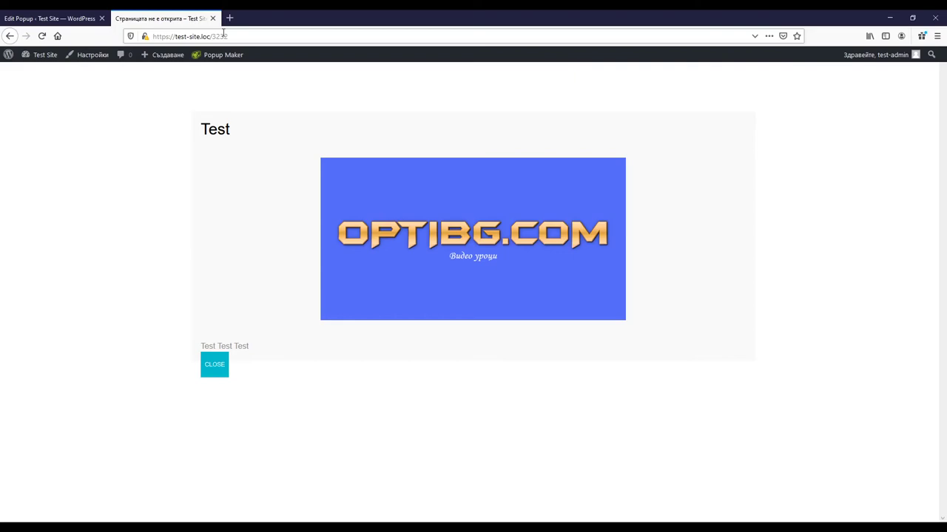
click(70, 18)
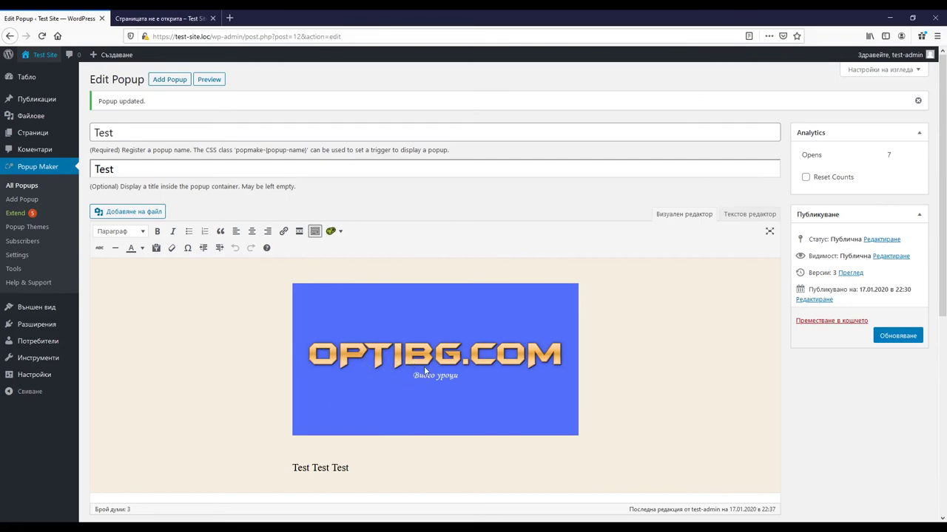
click(159, 18)
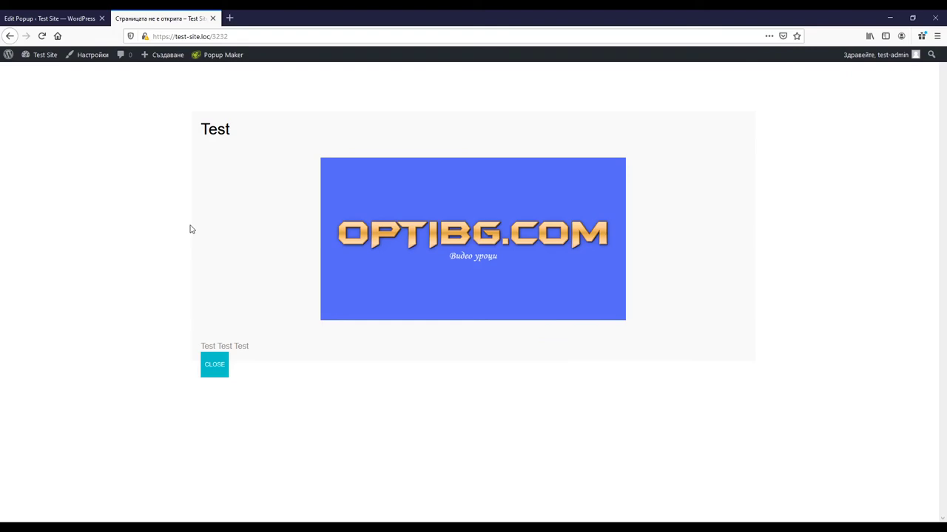
key(alt)
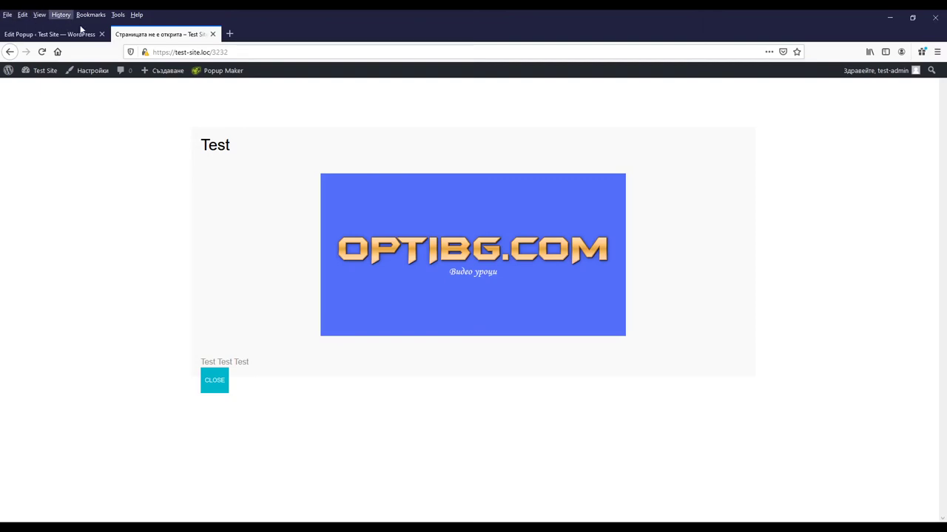
click(120, 207)
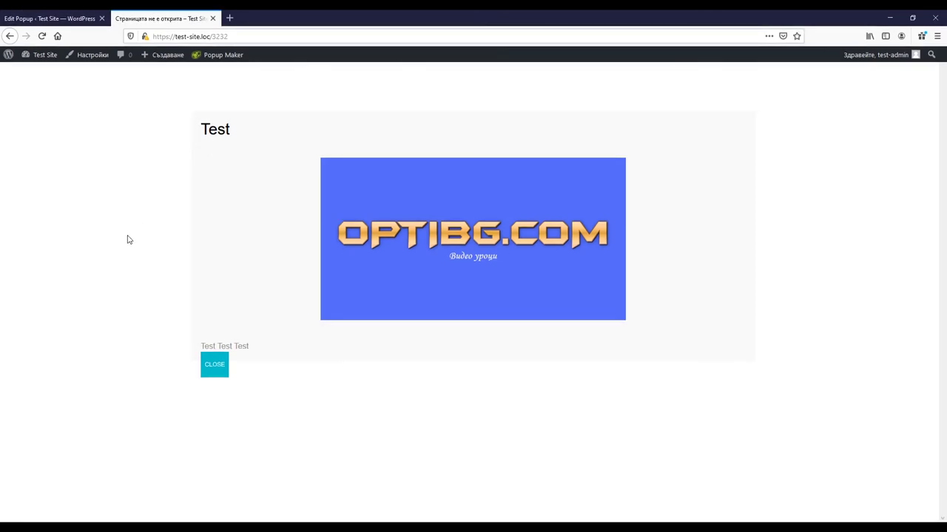
key(ctrl+f)
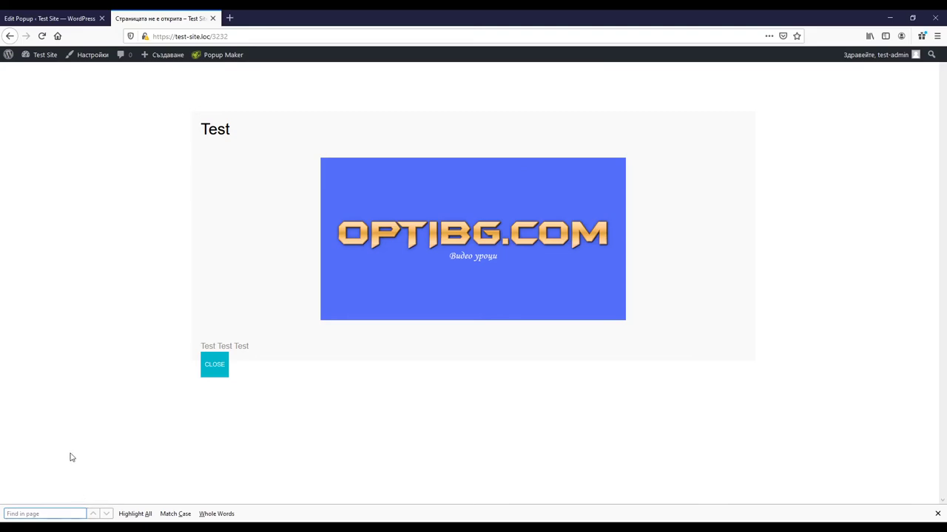
click(86, 427)
key(Escape)
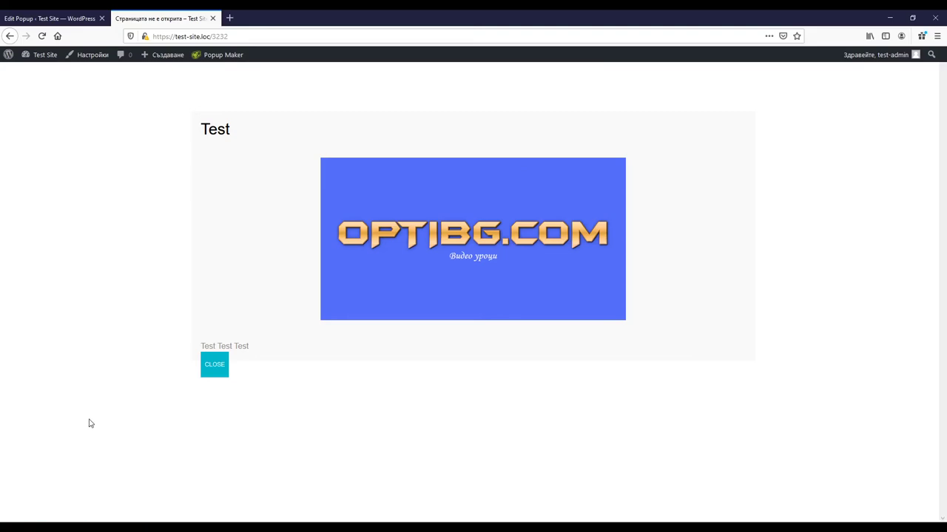